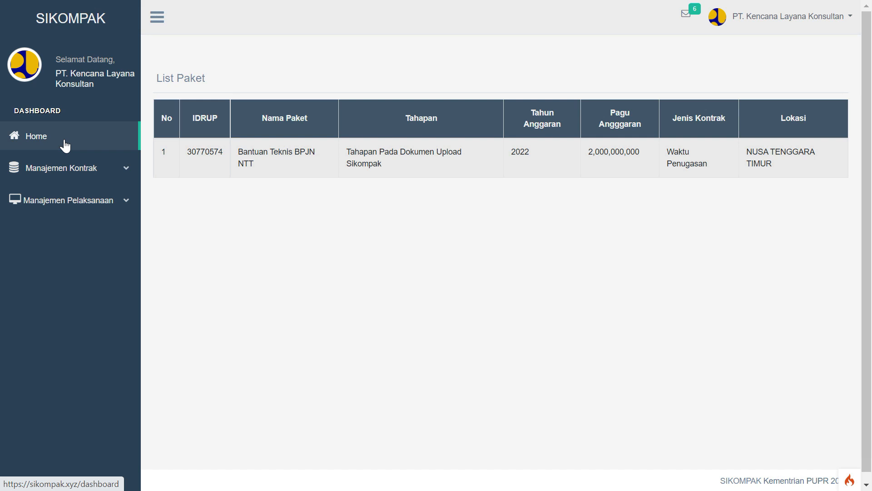
# - Open the financing list of the package Bantuan Teknis BPJN NTT under Pembiayaan dan Pembayaran
pyautogui.click(72, 204)
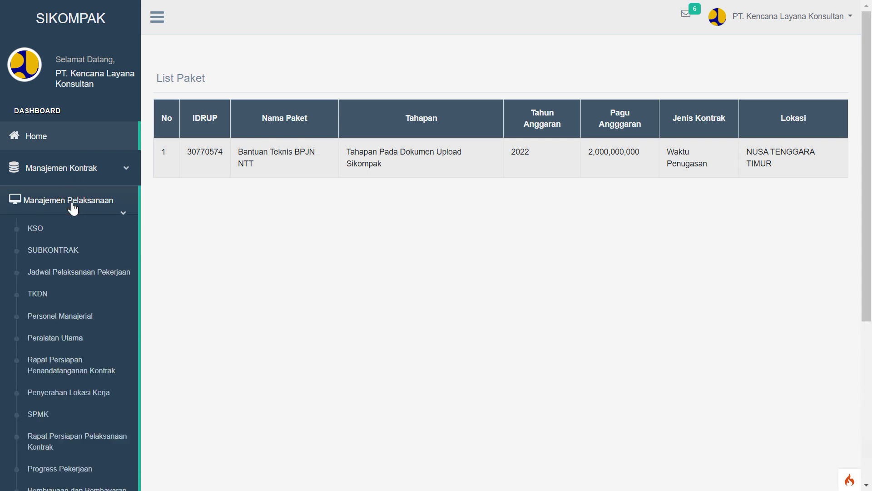
pyautogui.scroll(-3, 74, 273)
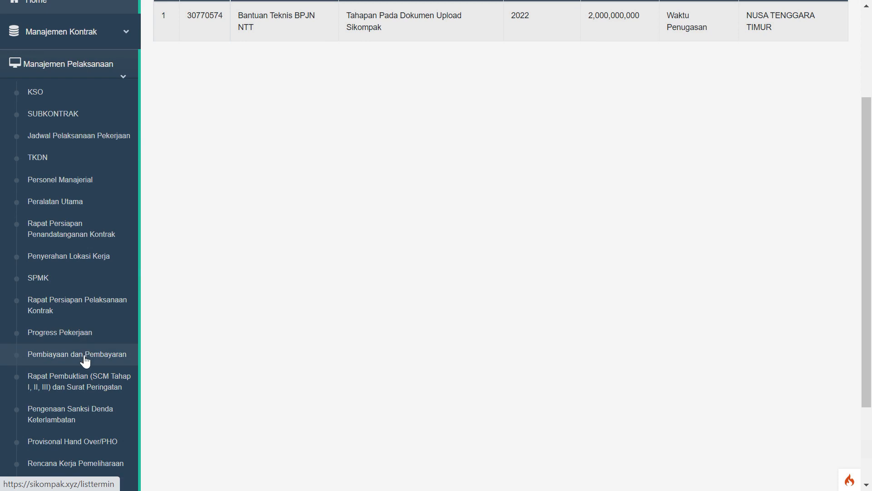
pyautogui.click(85, 359)
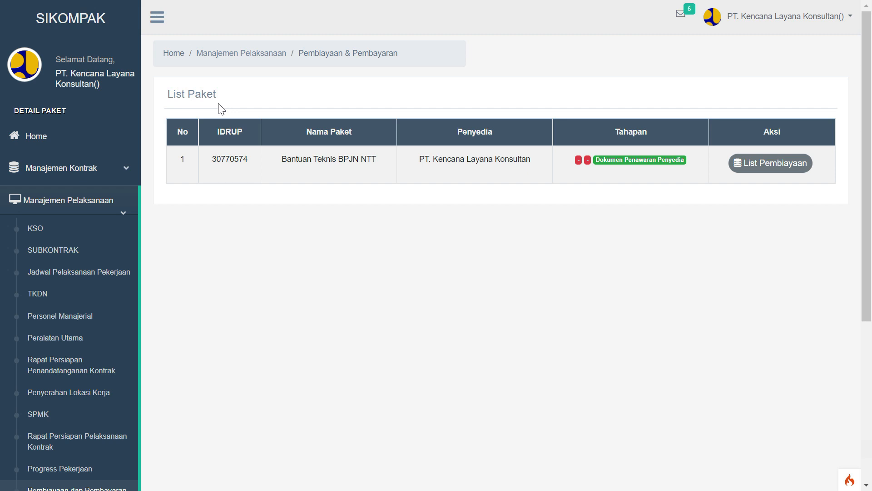
pyautogui.click(764, 175)
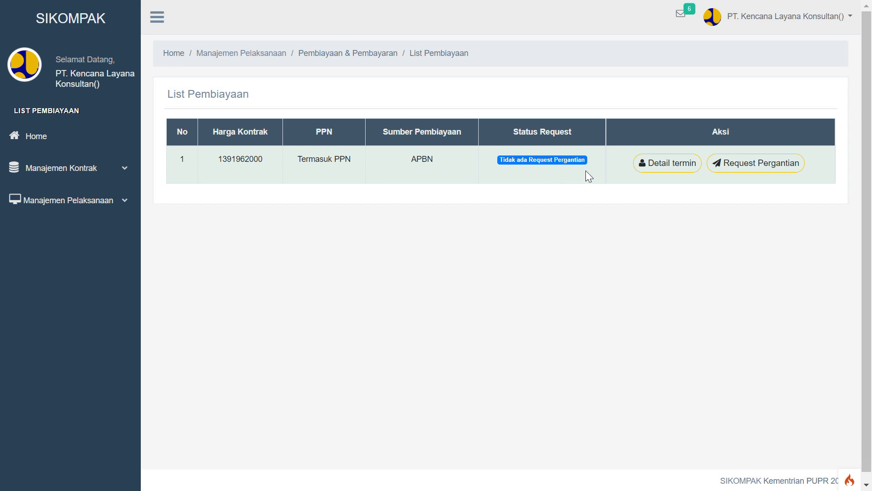
# - Fill in a term change request with letter number 04/REQ.TERMIN/KLK/IV/2022, date 02/05/2022 (2 May) and subject Pengajuan Perubahan Termin
pyautogui.click(726, 165)
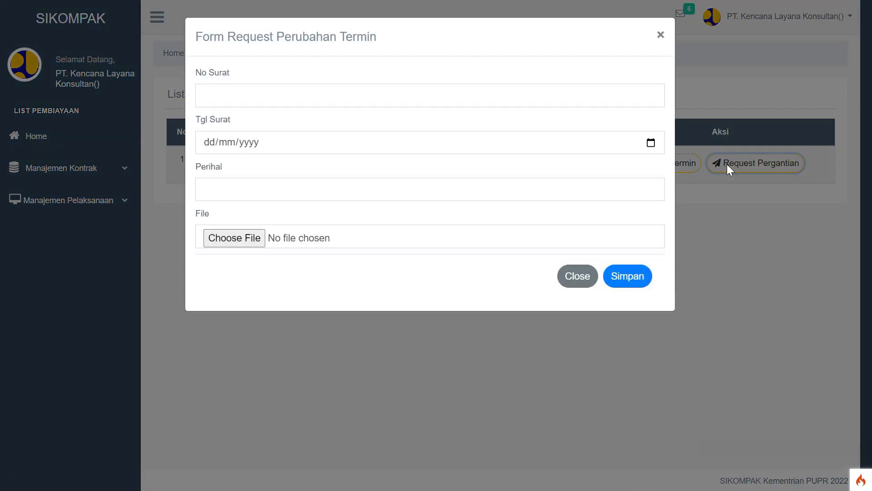
pyautogui.click(493, 102)
pyautogui.write('04/REQ.TERMIN/KLK/')
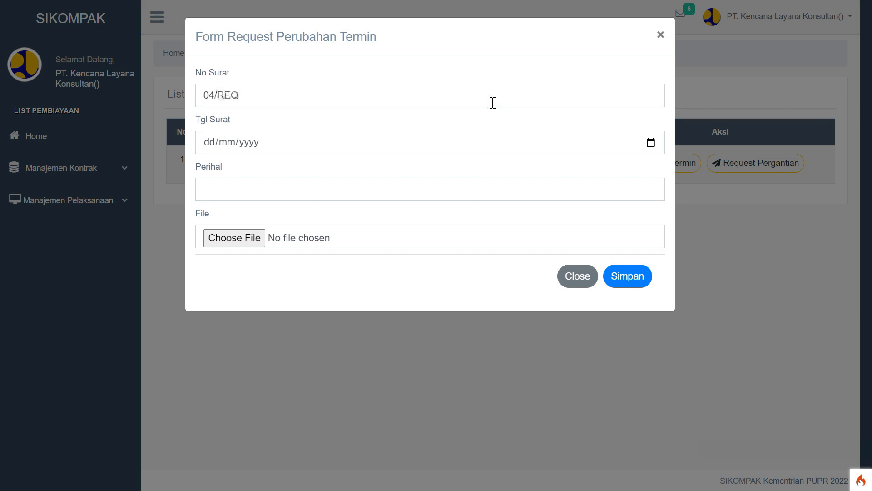
pyautogui.write('IV/2022')
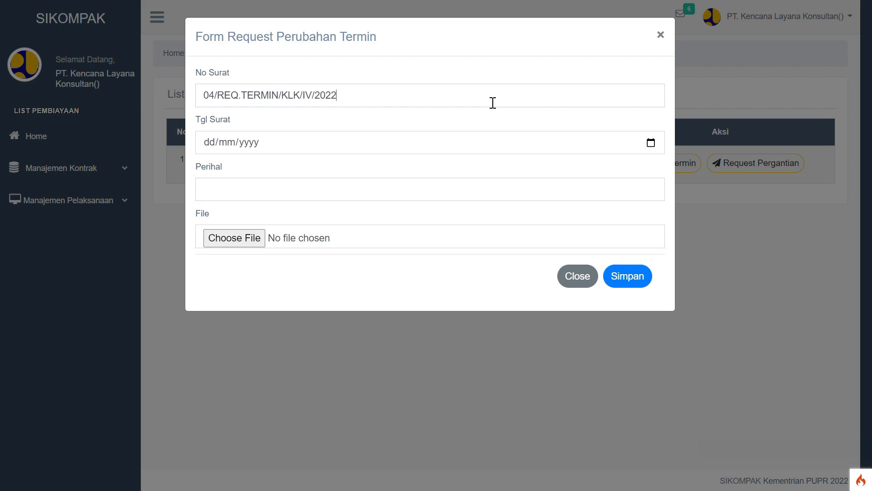
pyautogui.click(422, 147)
pyautogui.click(651, 142)
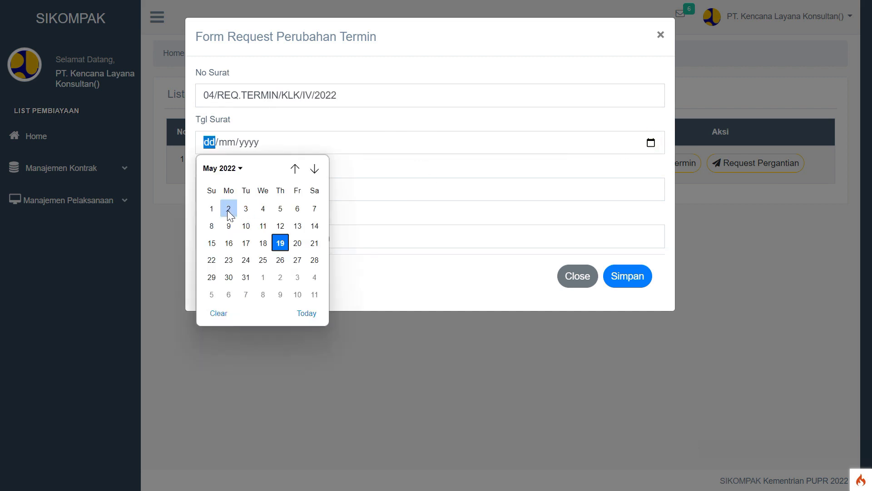
pyautogui.click(230, 213)
pyautogui.click(266, 189)
pyautogui.write('Pengajuan Perubahan Termin')
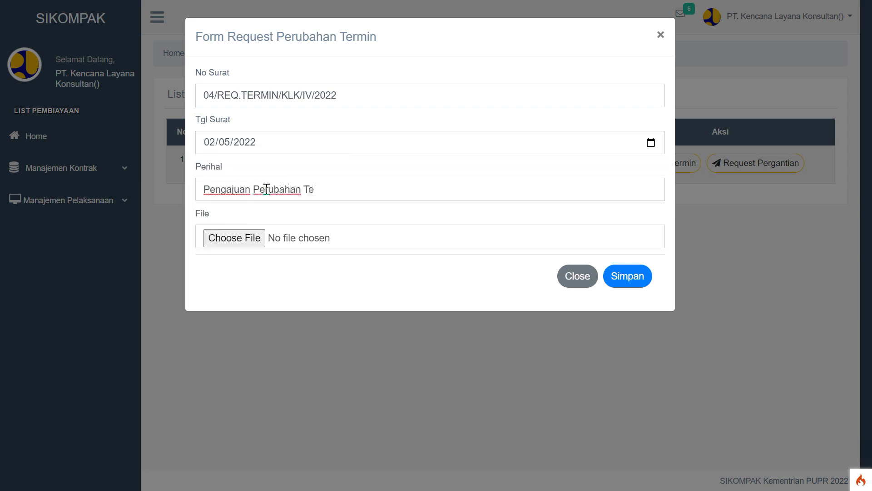
# - Attach the file Surat Request Perubahan Termin to the request and save it
pyautogui.click(260, 240)
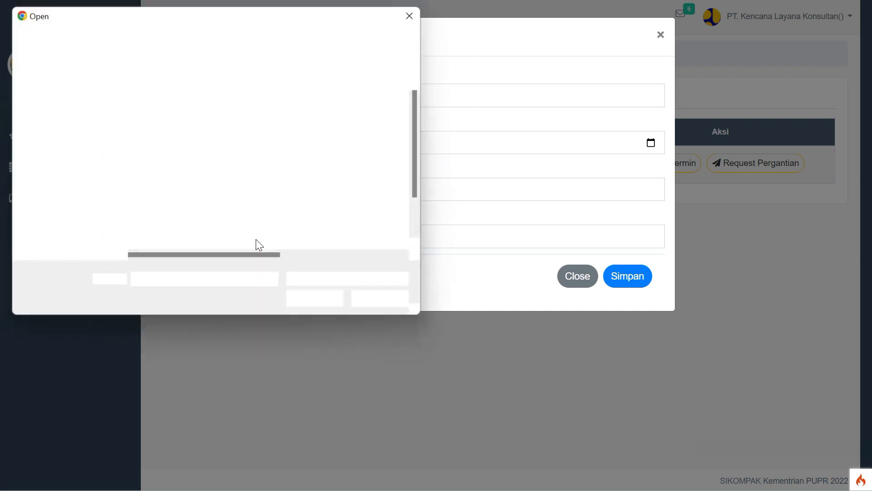
pyautogui.scroll(-1, 264, 209)
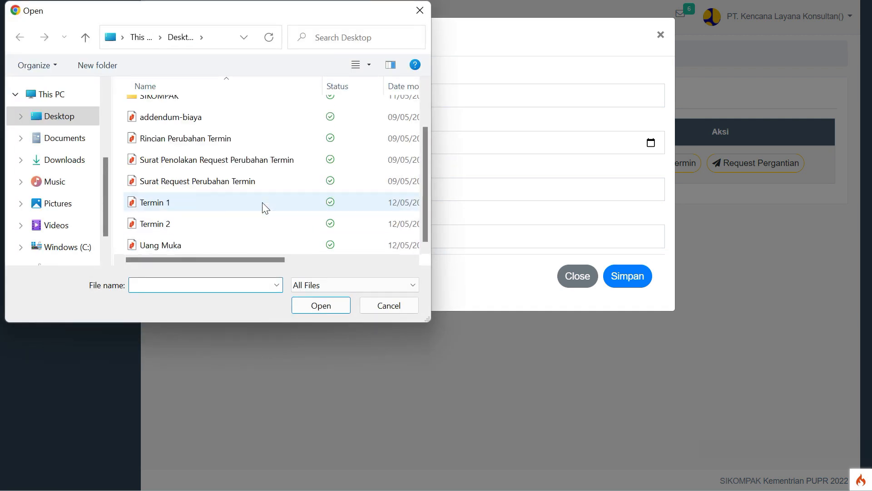
pyautogui.click(275, 182)
pyautogui.click(322, 305)
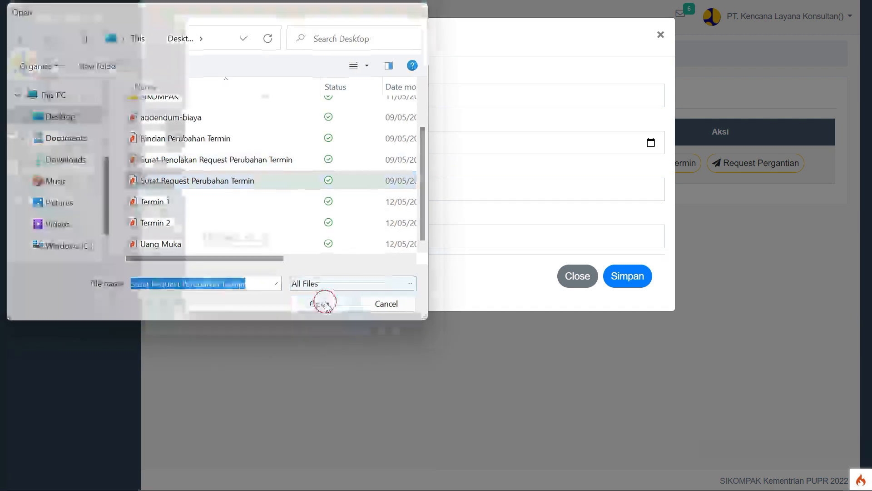
pyautogui.click(623, 277)
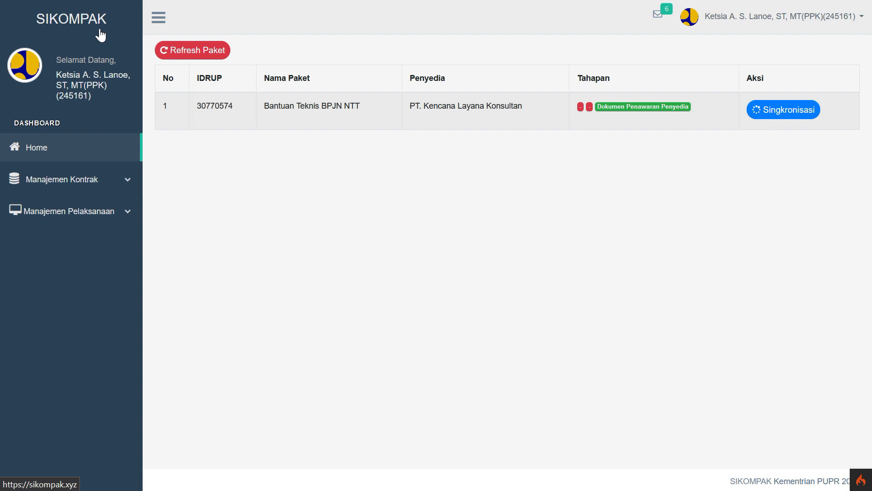
# - Switch to the PPK account, open the financing list of Bantuan Teknis BPJN NTT and select Termasuk PPN as its PPN option
pyautogui.click(96, 215)
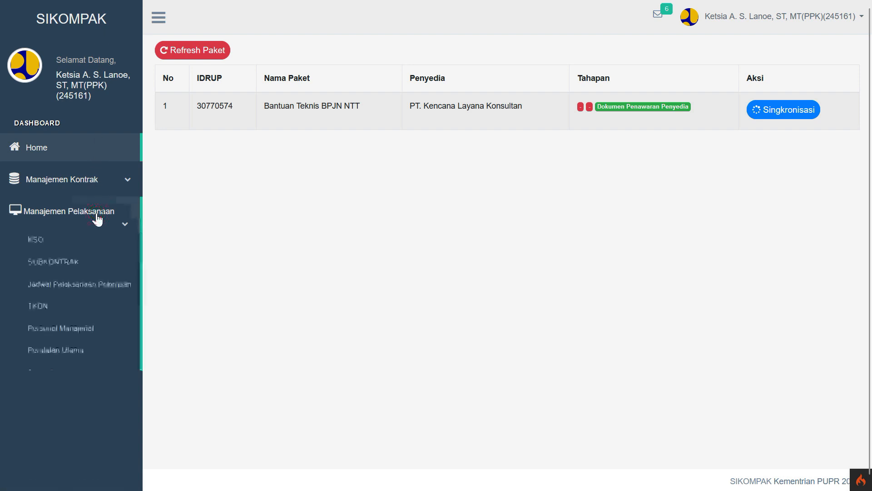
pyautogui.scroll(-3, 97, 220)
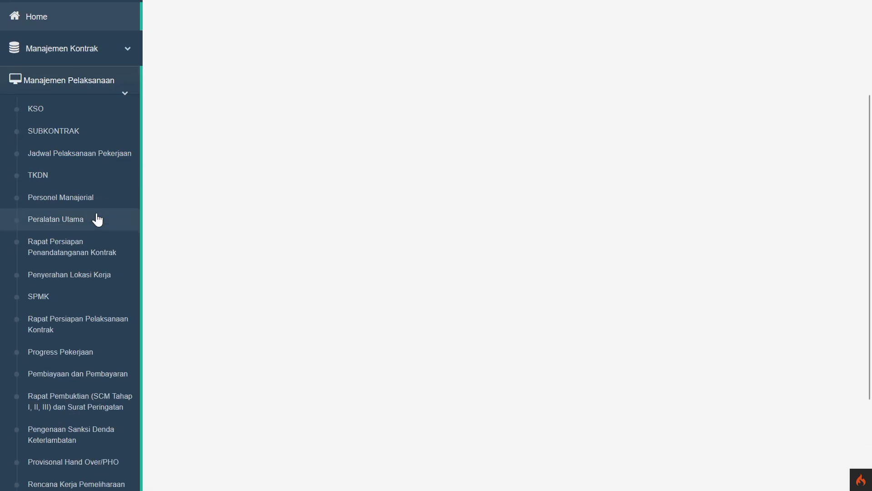
pyautogui.click(95, 377)
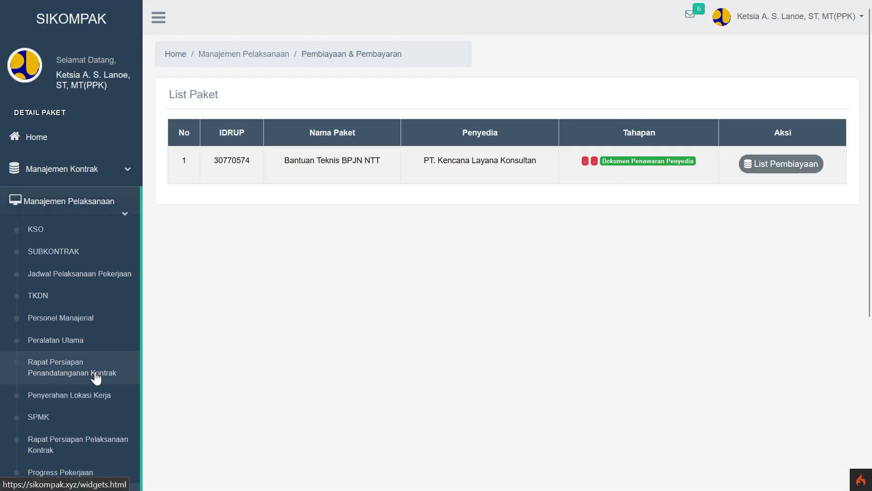
pyautogui.click(194, 107)
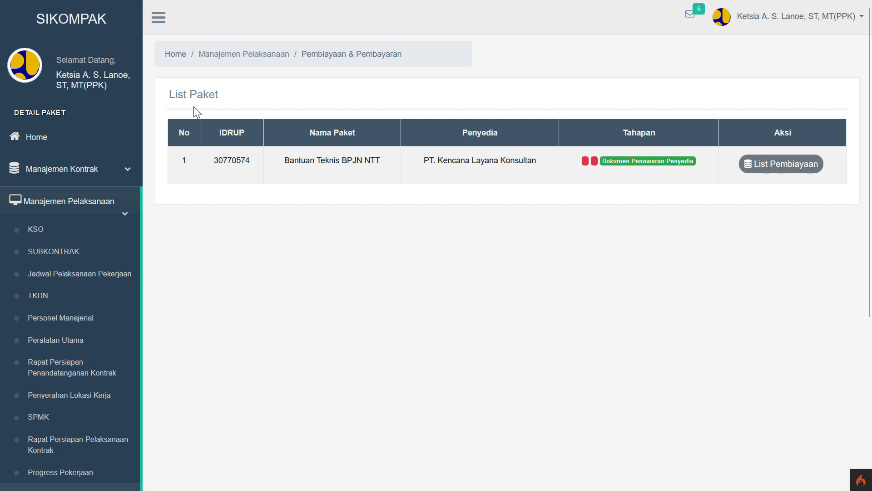
pyautogui.click(783, 164)
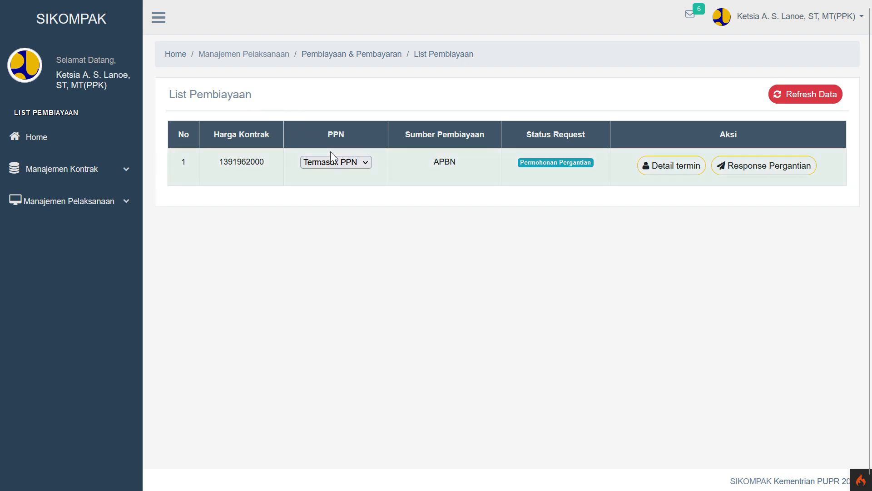
pyautogui.click(342, 162)
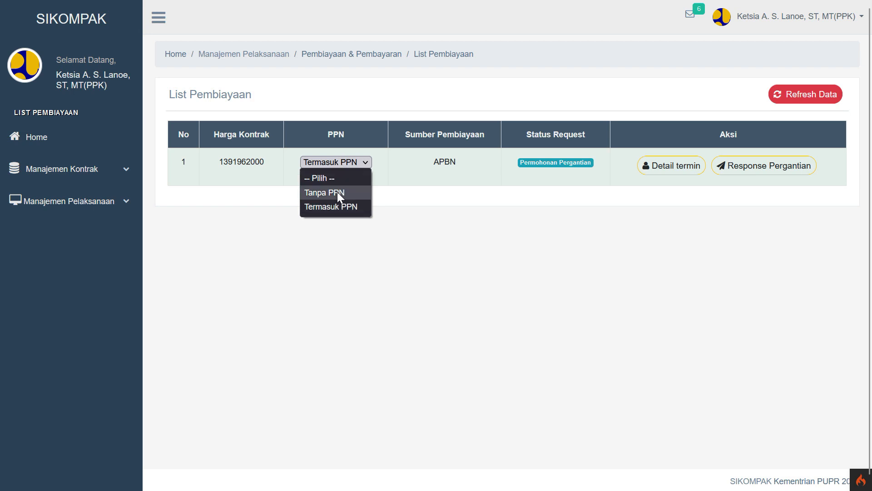
pyautogui.click(337, 208)
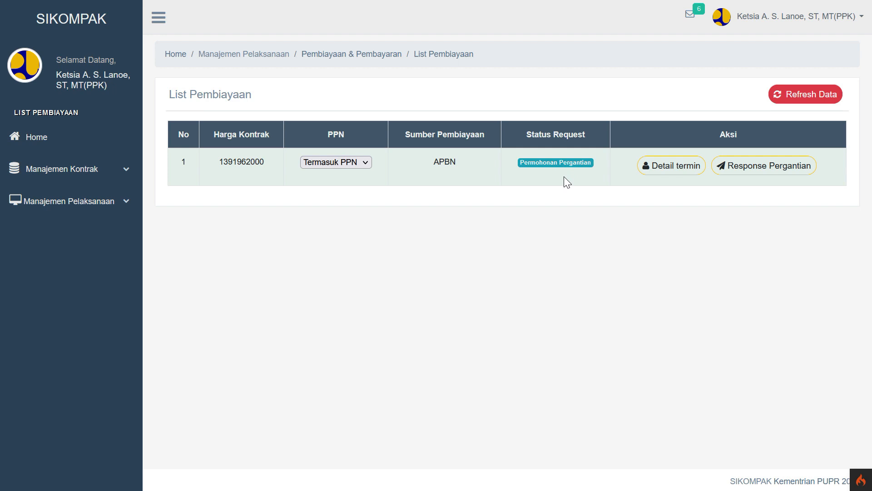
# - Draft a Tidak Setuju response with letter number 05/JWB.REQ.TERMIN/PPK/IV/2022, date 05/03/2022 (3 May) and subject Penolakan Pengajuan Perubahan Termin
pyautogui.click(765, 179)
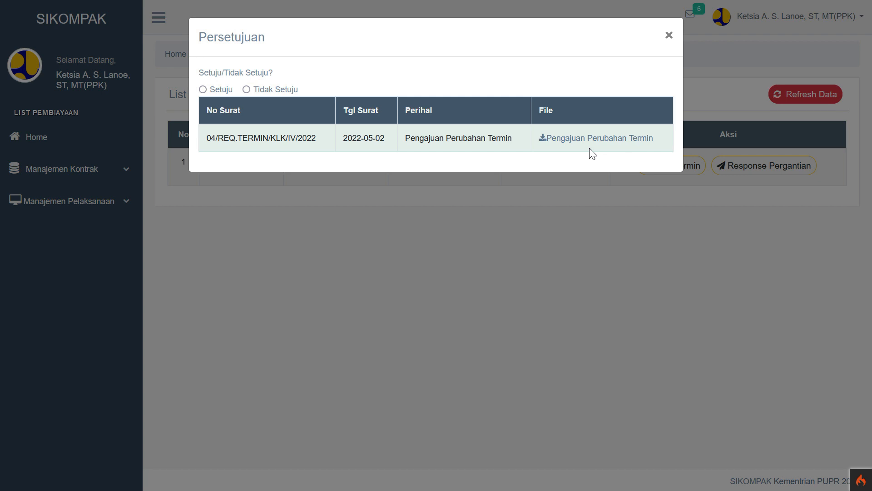
pyautogui.click(246, 90)
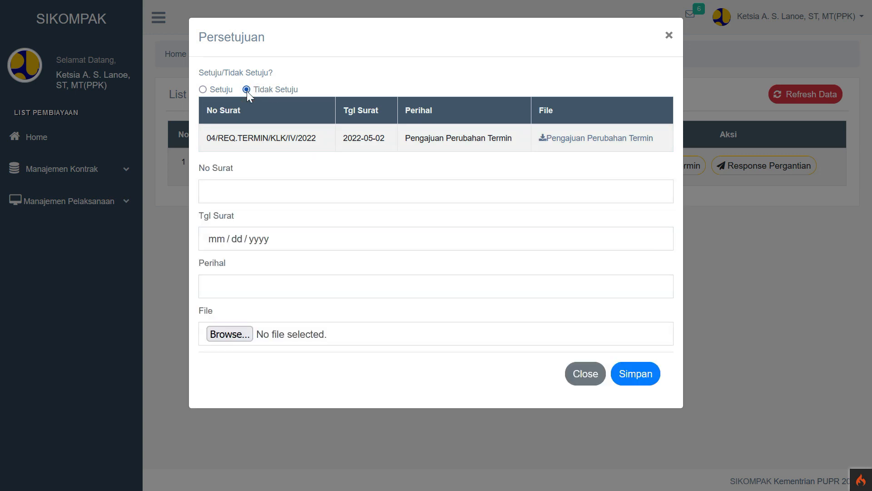
pyautogui.click(246, 200)
pyautogui.write('05/JWB.REQ.TERMIN/PPK/IV/2022')
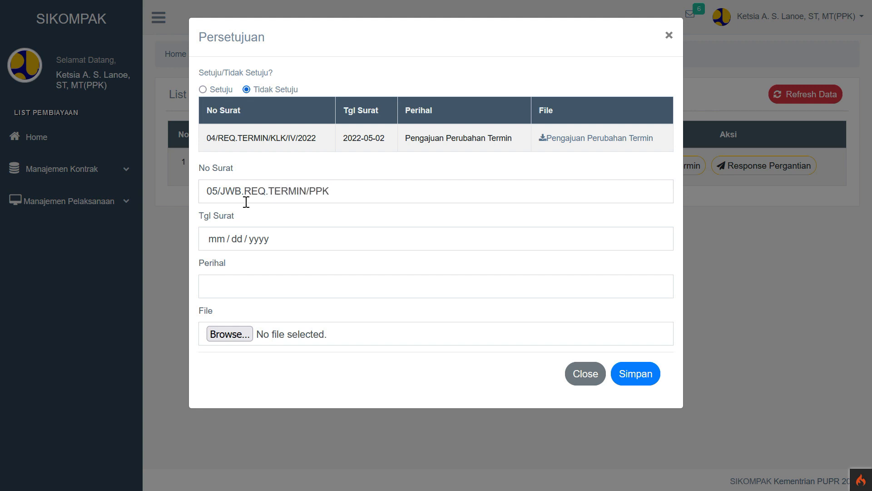
pyautogui.click(320, 239)
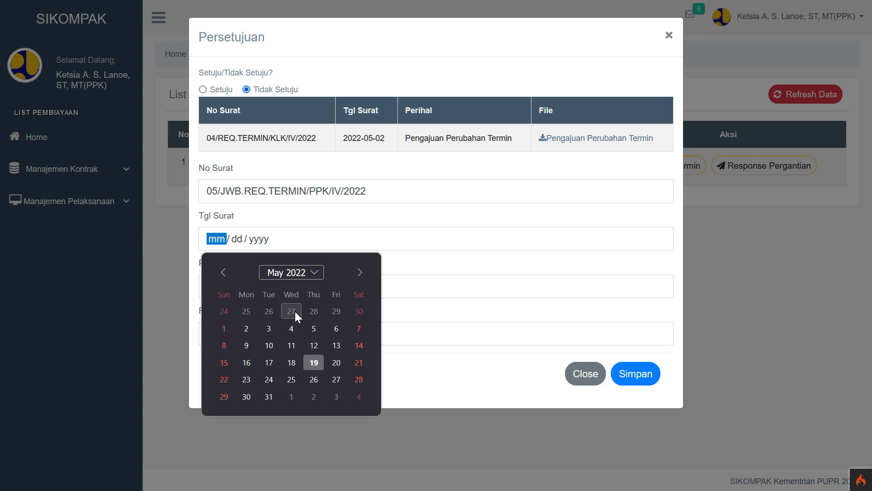
pyautogui.click(269, 329)
pyautogui.click(275, 289)
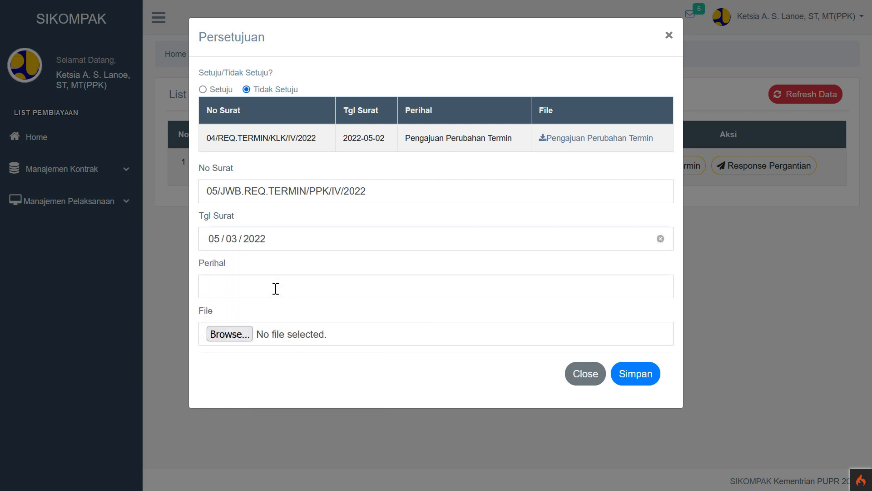
pyautogui.write('Penolakan Pengajuan Perubahan Termin')
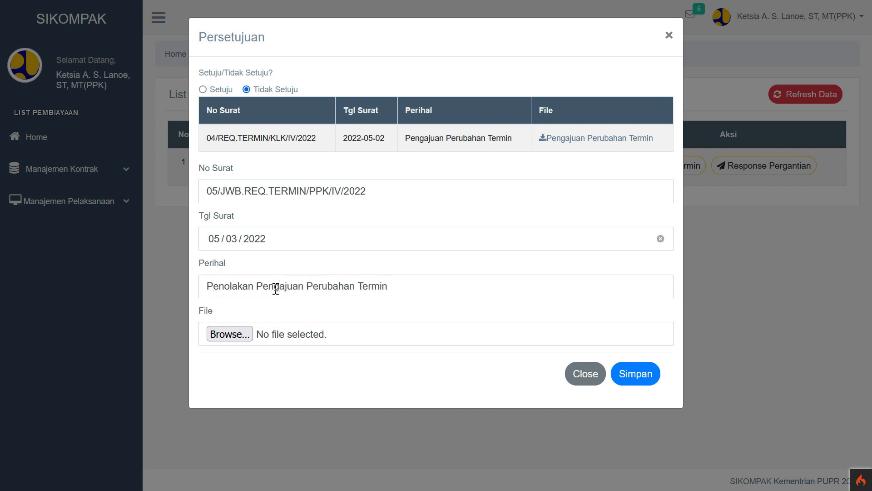
# - Attach the file Surat Penolakan Request Perubahan Termin to the rejection and close the form without saving
pyautogui.click(245, 337)
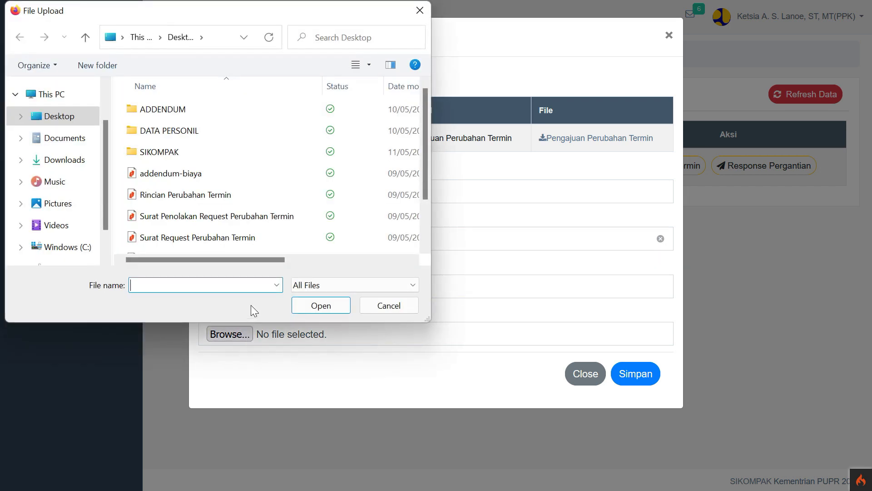
pyautogui.click(230, 216)
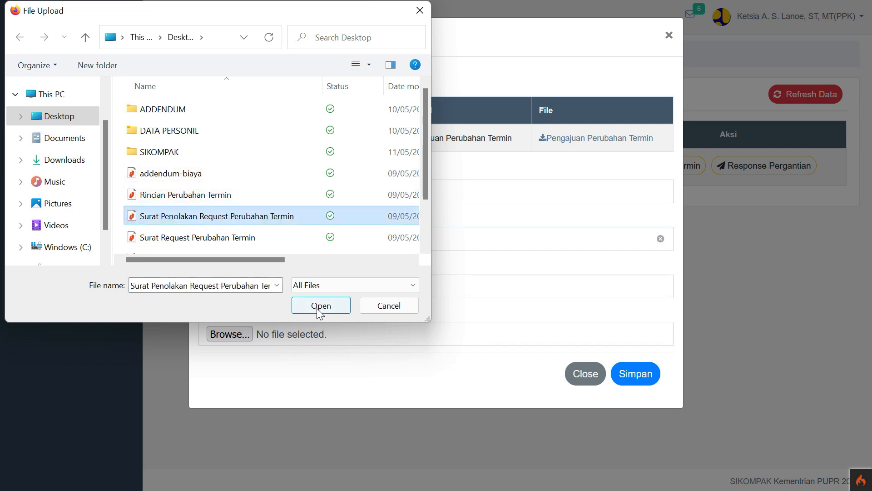
pyautogui.click(320, 306)
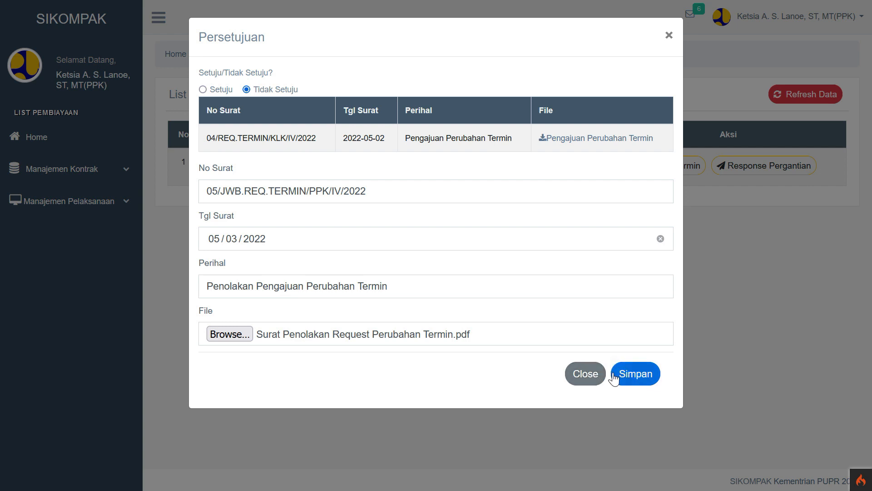
pyautogui.click(586, 374)
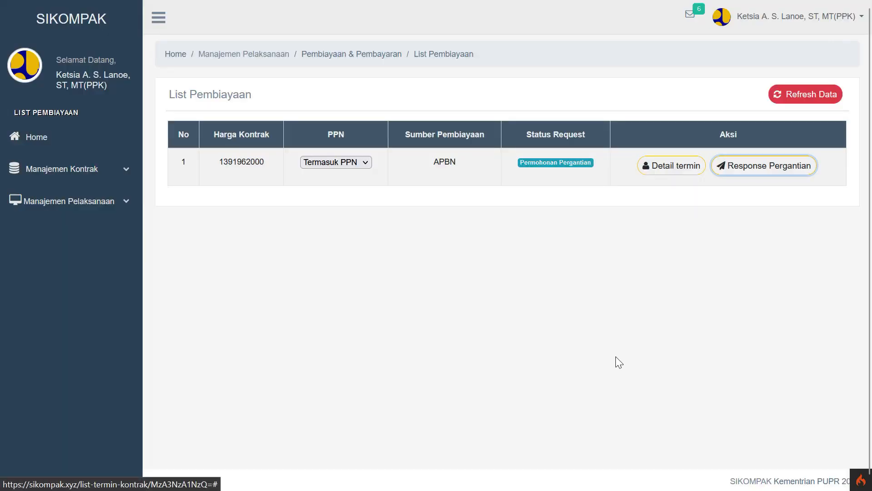
# - Respond to the term change request with Setuju and save the approval
pyautogui.click(762, 169)
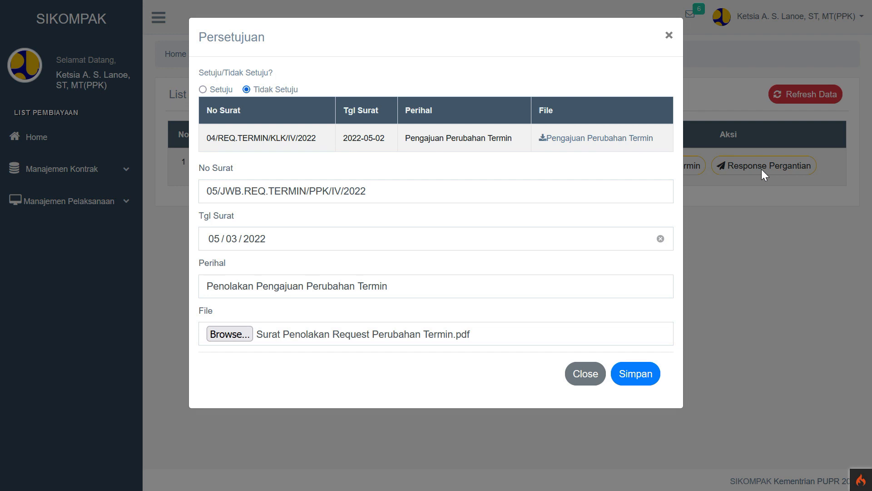
pyautogui.click(206, 89)
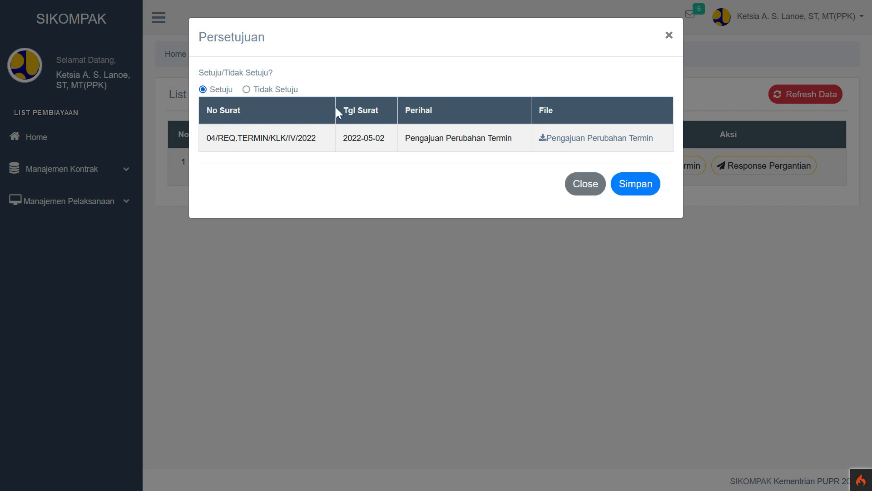
pyautogui.click(653, 182)
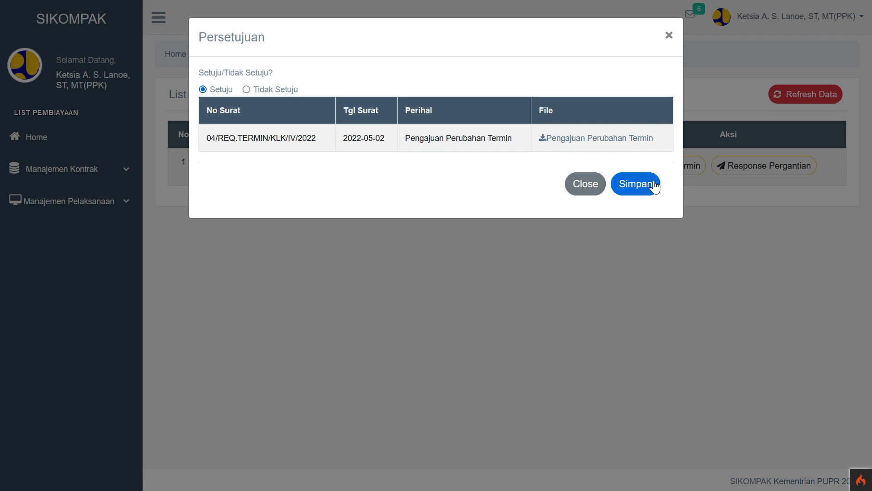
pyautogui.click(655, 184)
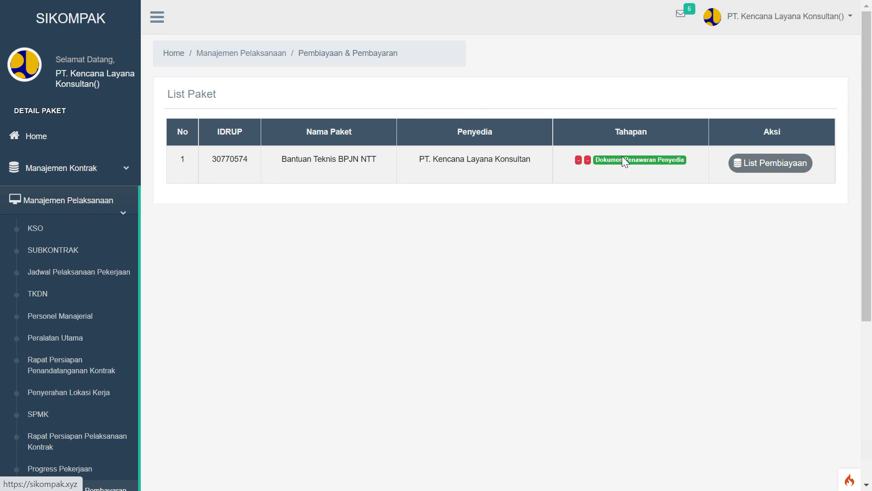
# - Switch back to the provider account and open the financing list of Bantuan Teknis BPJN NTT
pyautogui.click(764, 179)
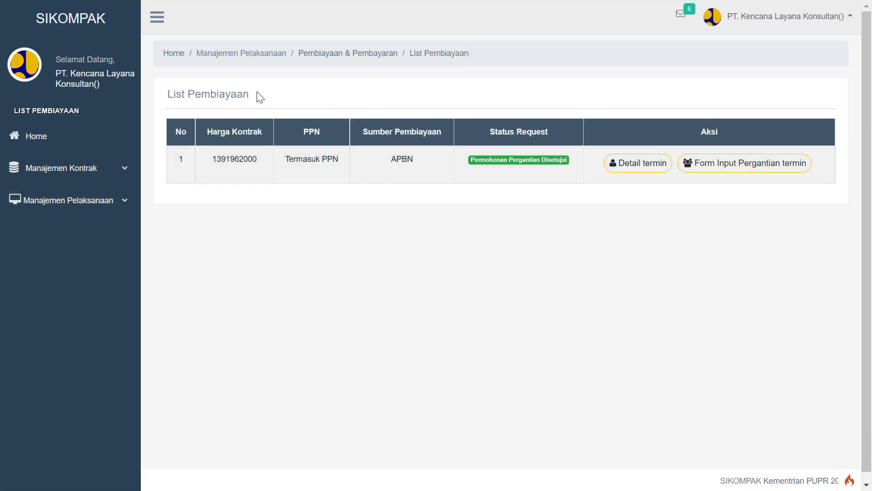
pyautogui.click(520, 176)
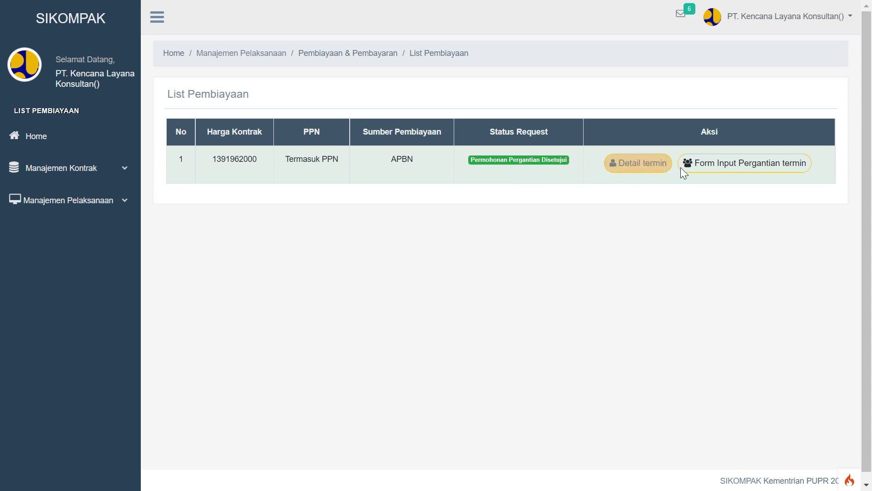
pyautogui.click(718, 167)
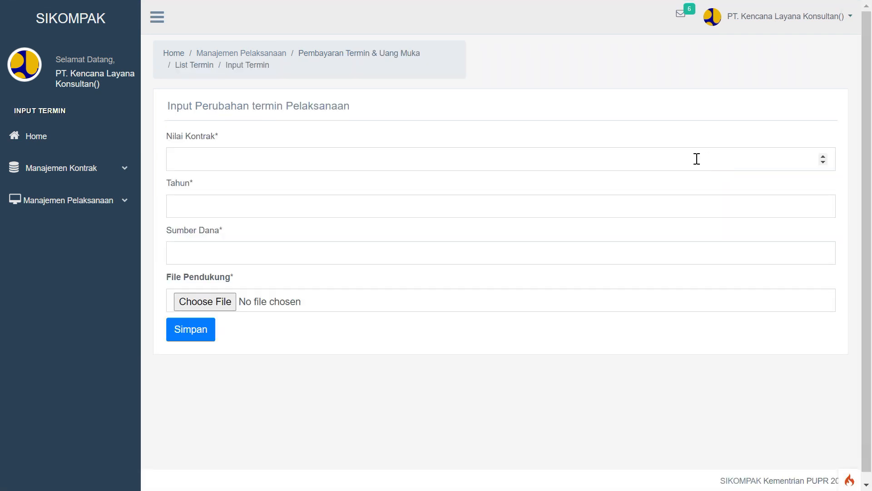
pyautogui.click(614, 157)
pyautogui.write('1000000000')
pyautogui.click(573, 206)
pyautogui.write('2022')
pyautogui.click(539, 249)
pyautogui.write('APBN')
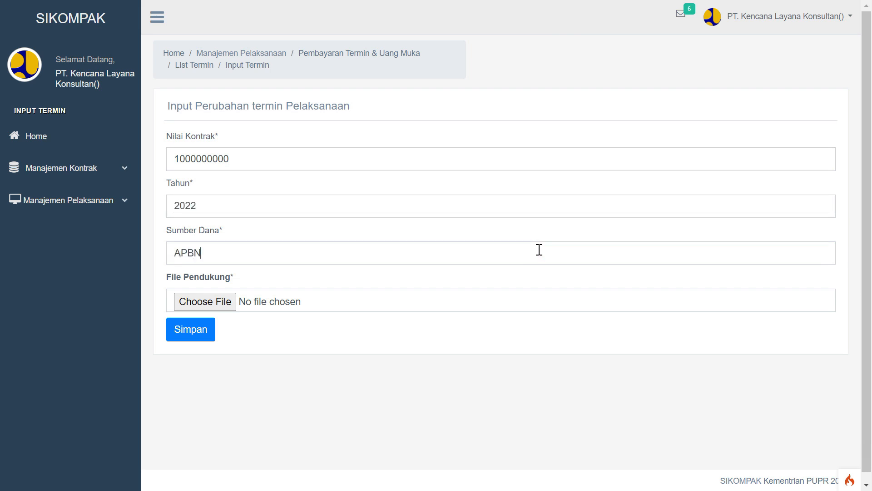
# - Attach the supporting file Rincian Perubahan Termin to the term change and save the form
pyautogui.click(226, 300)
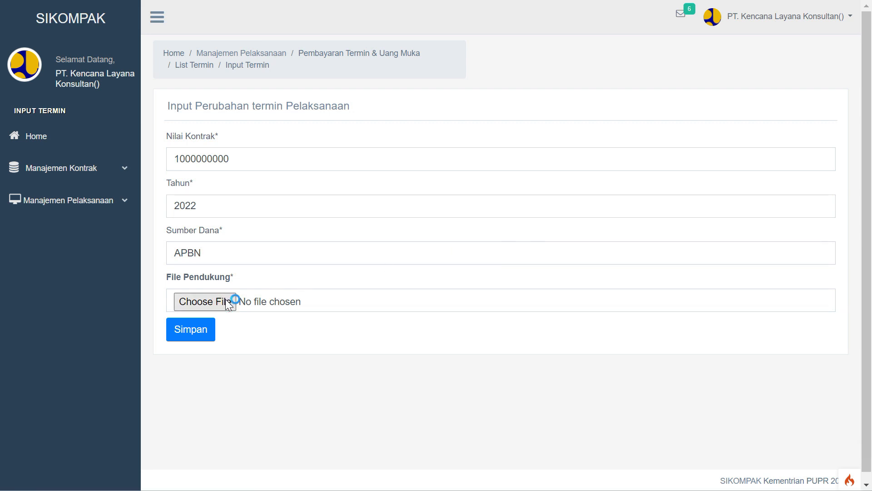
pyautogui.click(231, 172)
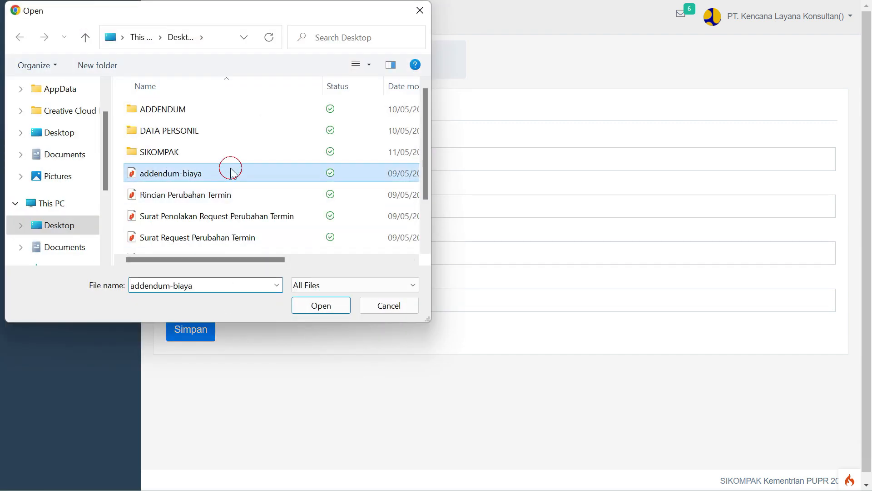
pyautogui.click(229, 197)
pyautogui.click(315, 311)
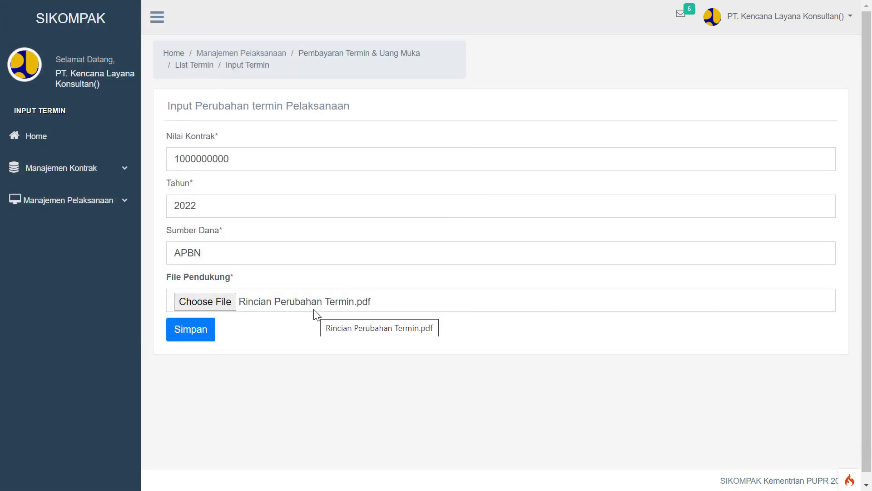
pyautogui.click(202, 337)
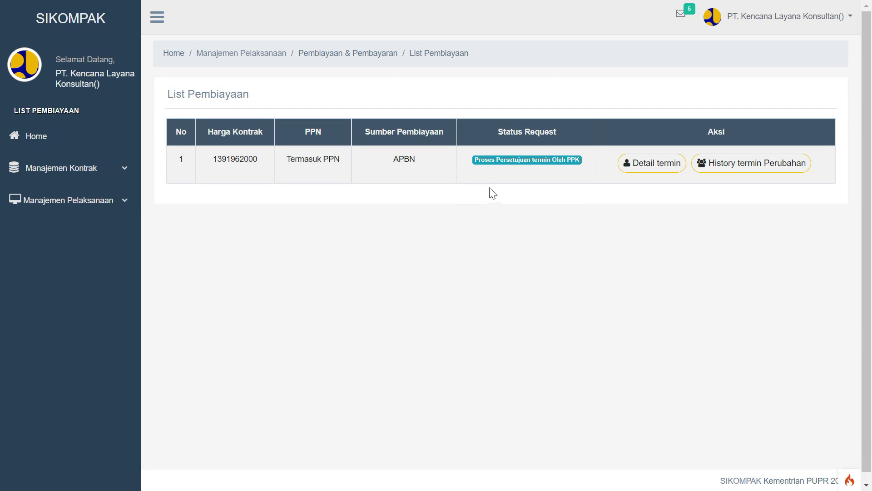
pyautogui.click(539, 170)
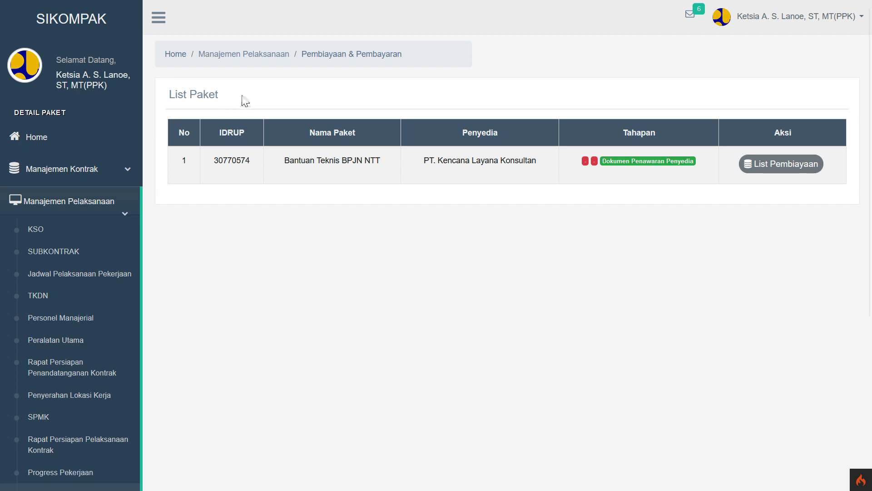
# - Switch to the PPK account, open the financing list of Bantuan Teknis BPJN NTT and review the current term details
pyautogui.click(776, 164)
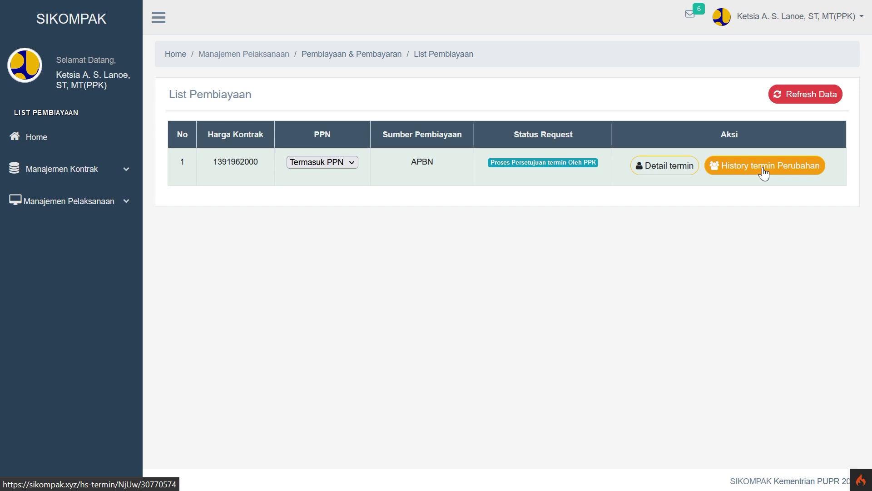
pyautogui.click(676, 169)
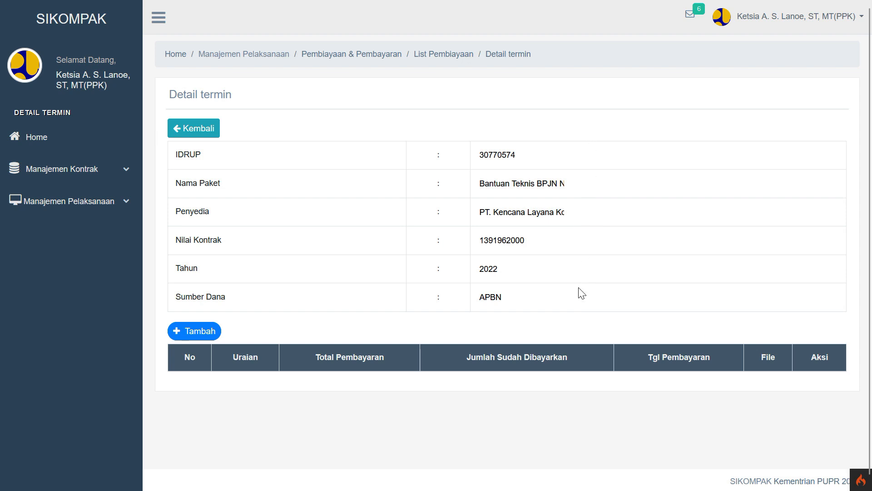
pyautogui.click(204, 135)
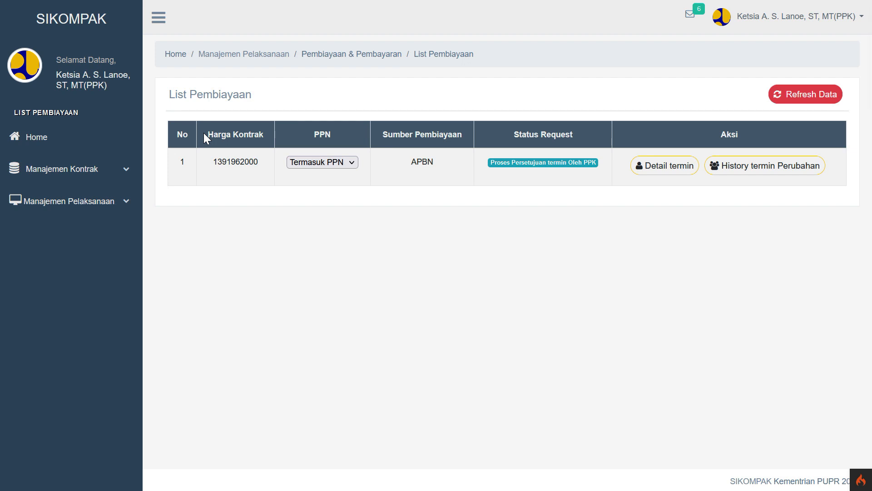
# - Open the term change history, review the details of the proposed change and return to the proposal list
pyautogui.click(776, 168)
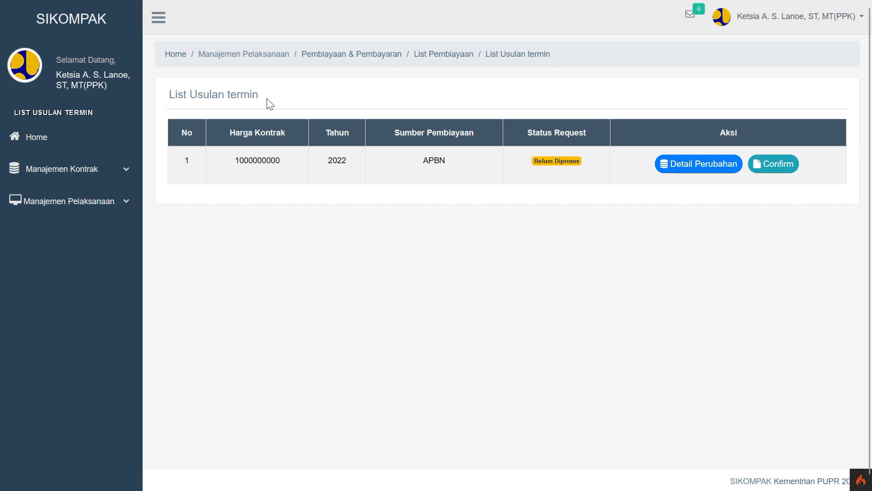
pyautogui.click(702, 172)
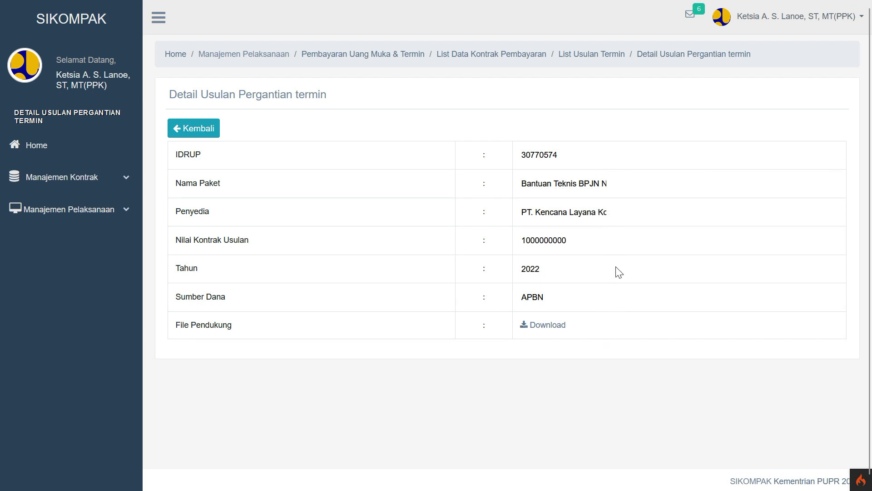
pyautogui.click(202, 133)
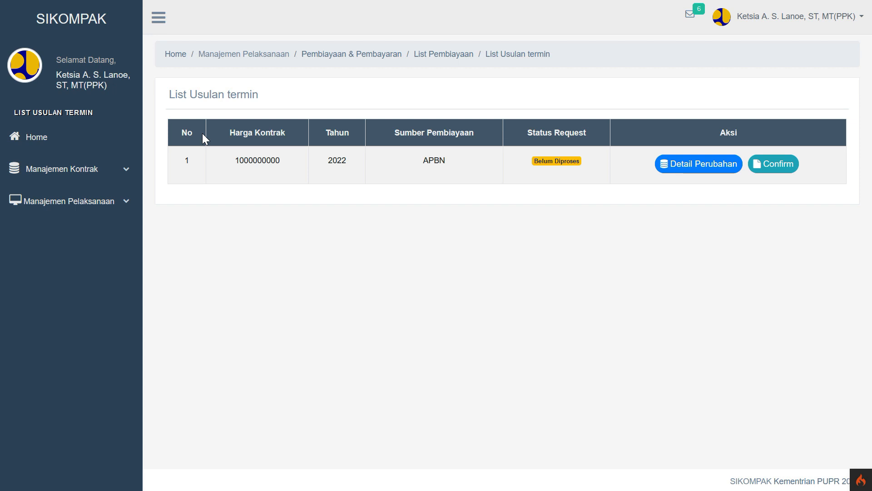
# - Confirm the proposed term change with Setuju and save the decision
pyautogui.click(784, 166)
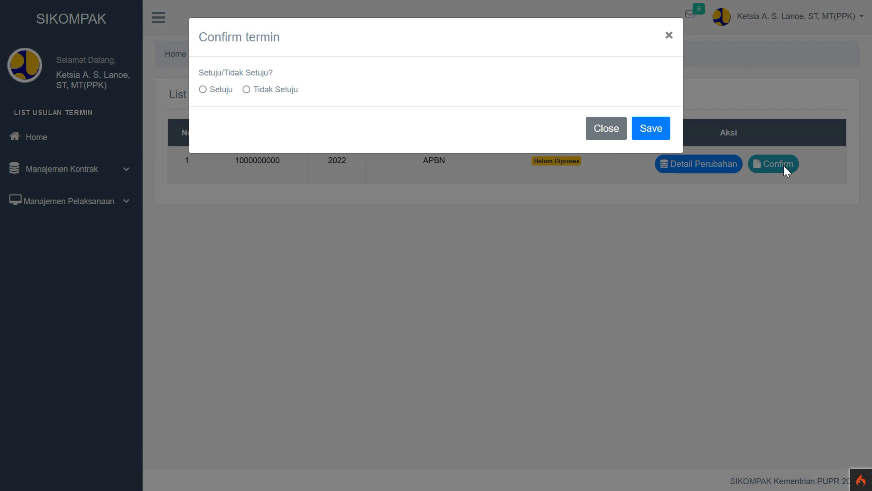
pyautogui.click(204, 90)
pyautogui.click(246, 90)
pyautogui.click(204, 91)
pyautogui.click(659, 136)
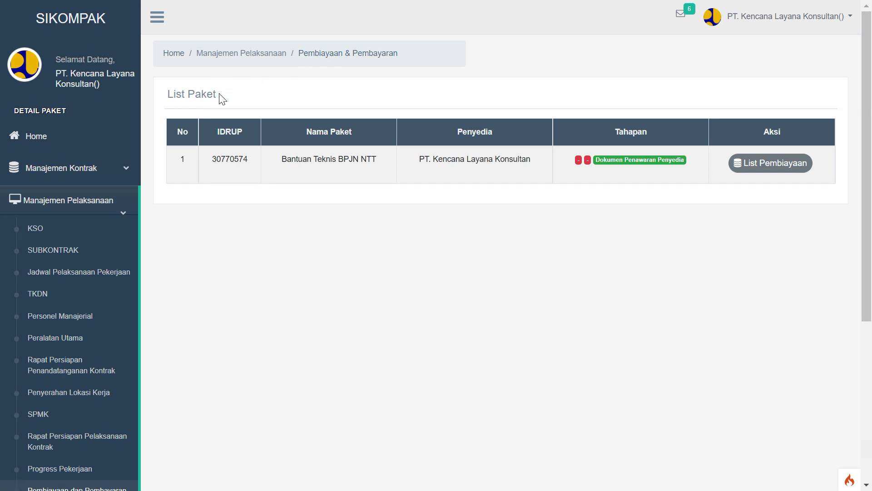
# - Switch to the provider account, open the term details of Bantuan Teknis BPJN NTT and start a payment entry described as Uang Muka
pyautogui.click(793, 168)
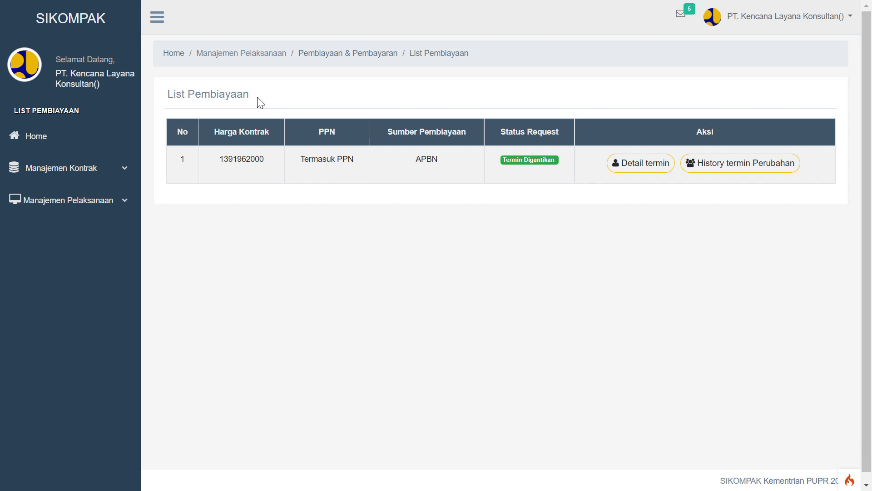
pyautogui.click(640, 164)
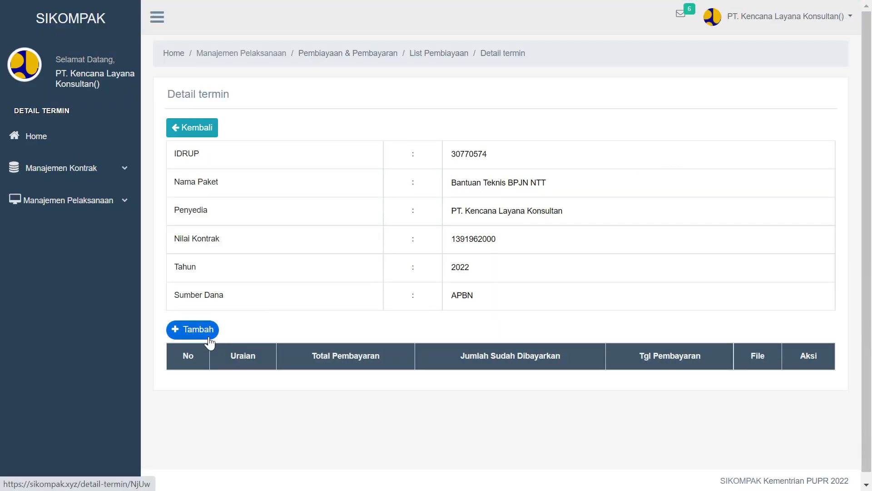
pyautogui.click(208, 337)
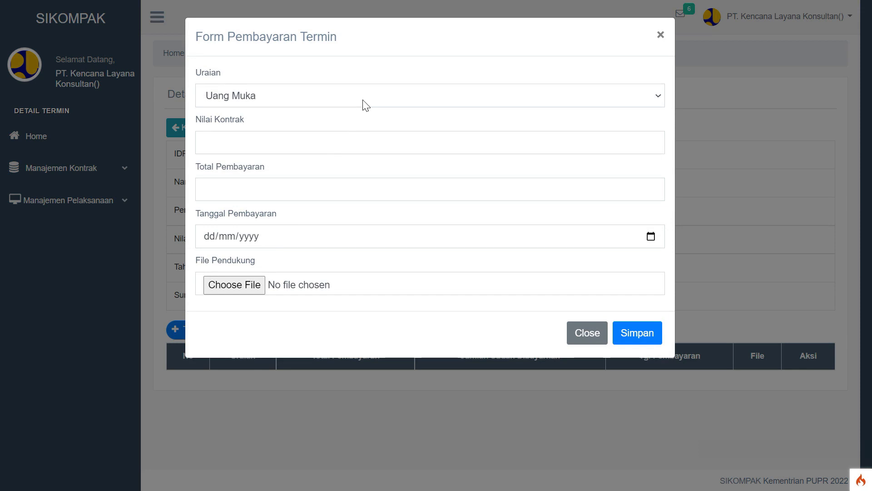
pyautogui.click(364, 101)
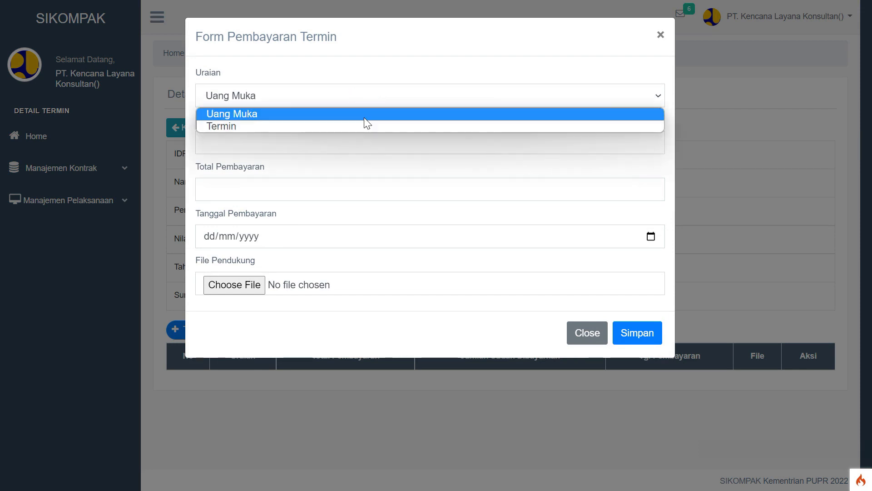
pyautogui.click(364, 117)
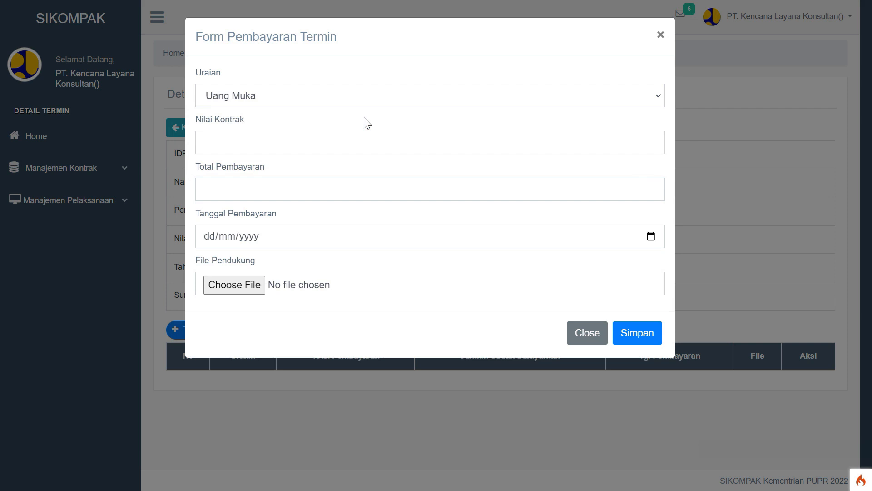
pyautogui.click(365, 136)
pyautogui.write('1000000000')
pyautogui.click(354, 188)
pyautogui.write('500000000')
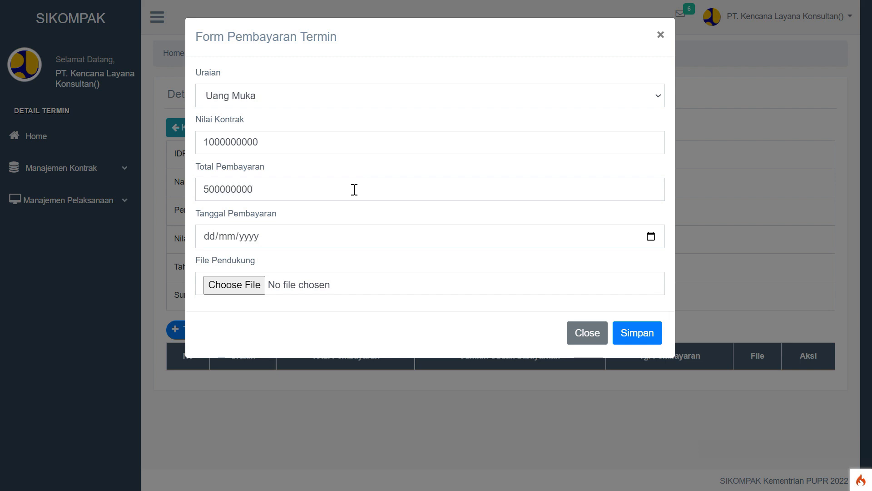
pyautogui.click(651, 236)
pyautogui.click(294, 337)
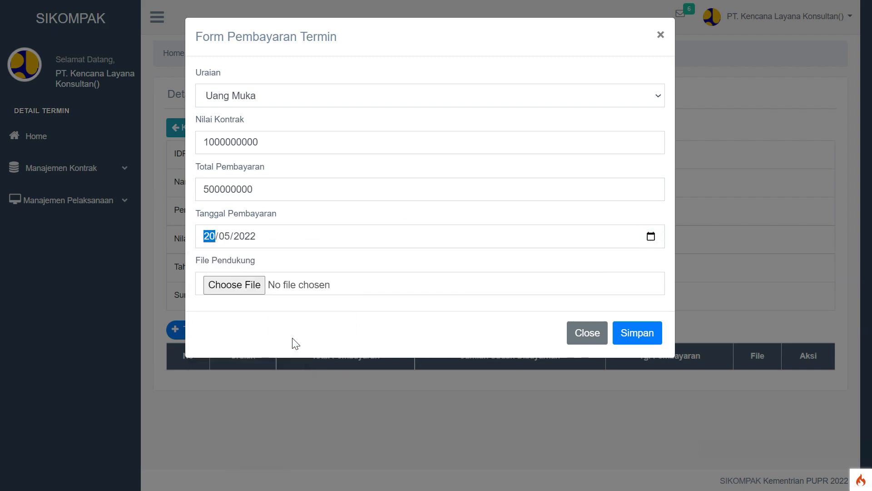
# - Attach the supporting file Uang Muka to the down payment entry and save it
pyautogui.click(259, 285)
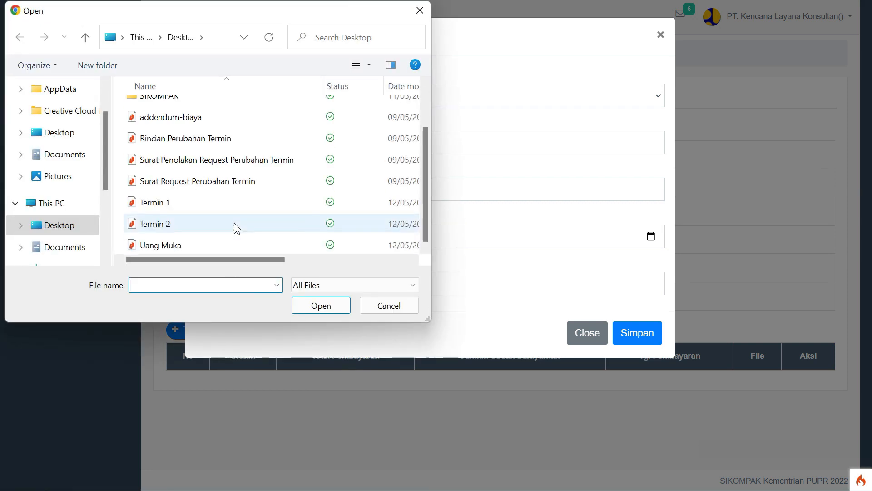
pyautogui.click(231, 244)
pyautogui.click(318, 305)
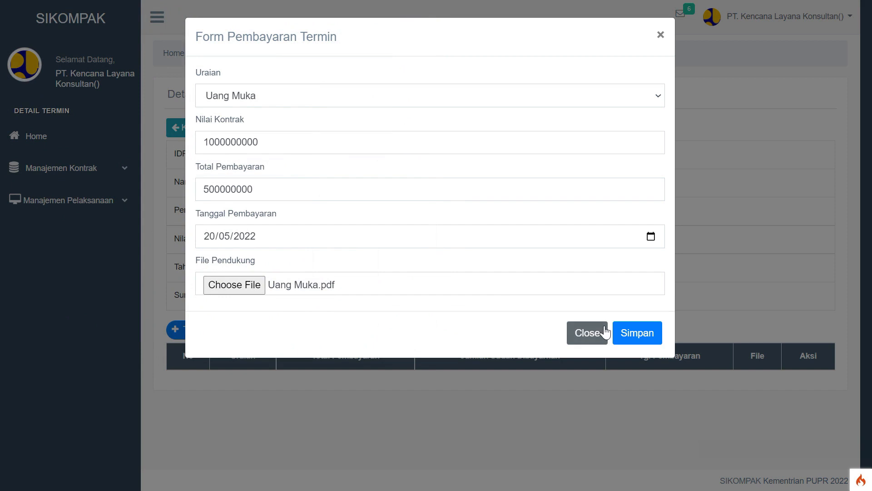
pyautogui.click(647, 339)
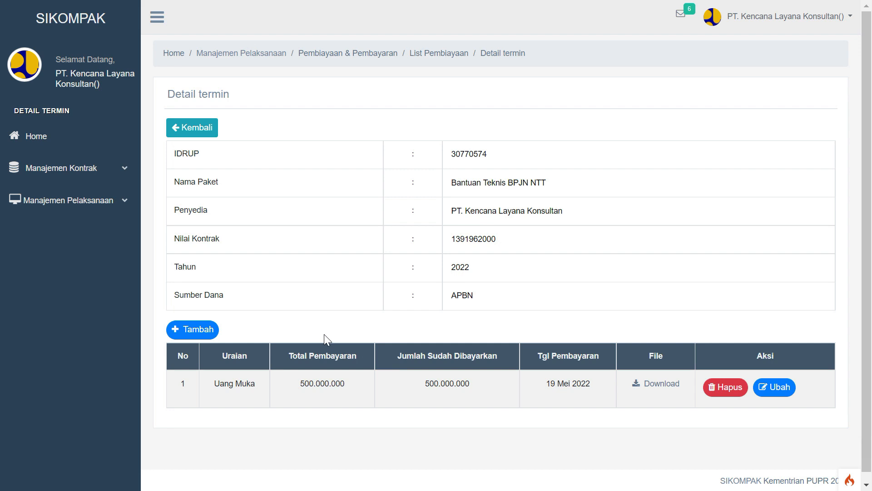
# - Add a payment entry of type Termin with total payment 300000000 and payment date 23/05/2022
pyautogui.click(213, 334)
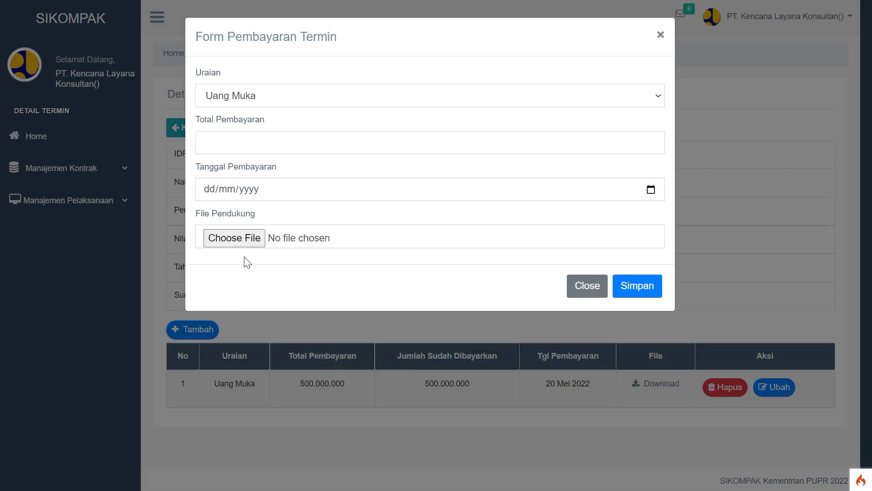
pyautogui.click(287, 104)
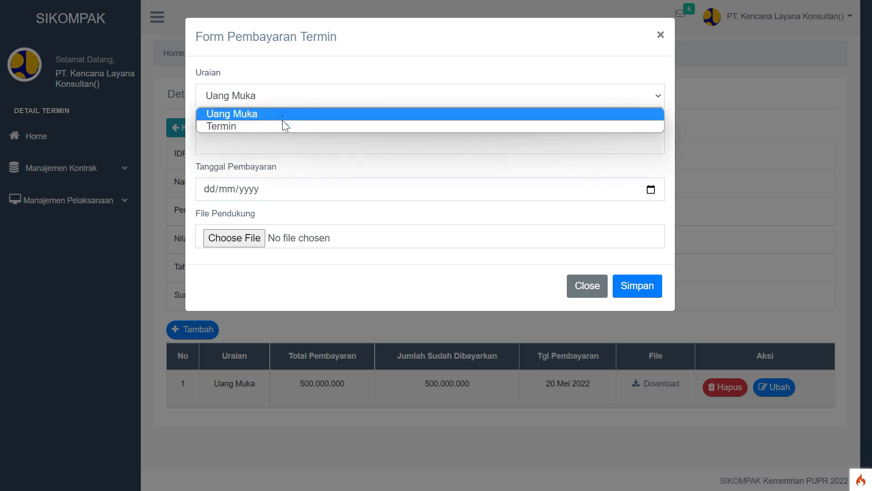
pyautogui.click(284, 128)
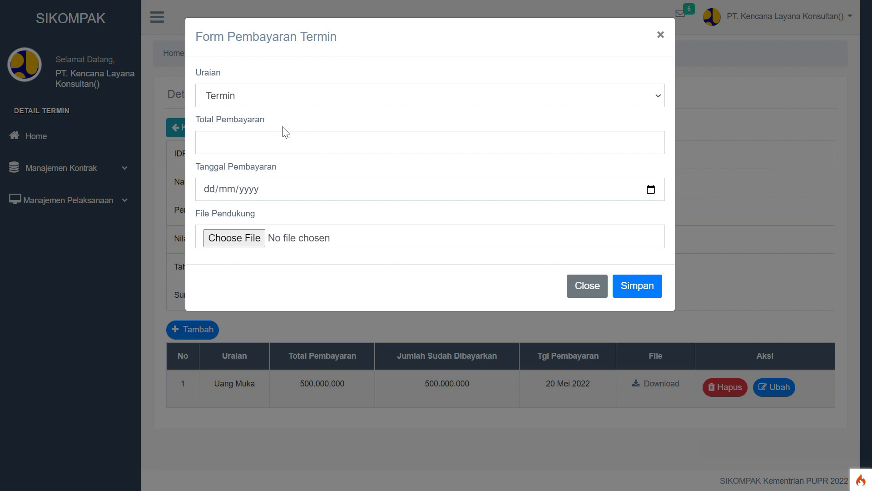
pyautogui.click(283, 146)
pyautogui.write('300000000')
pyautogui.click(651, 189)
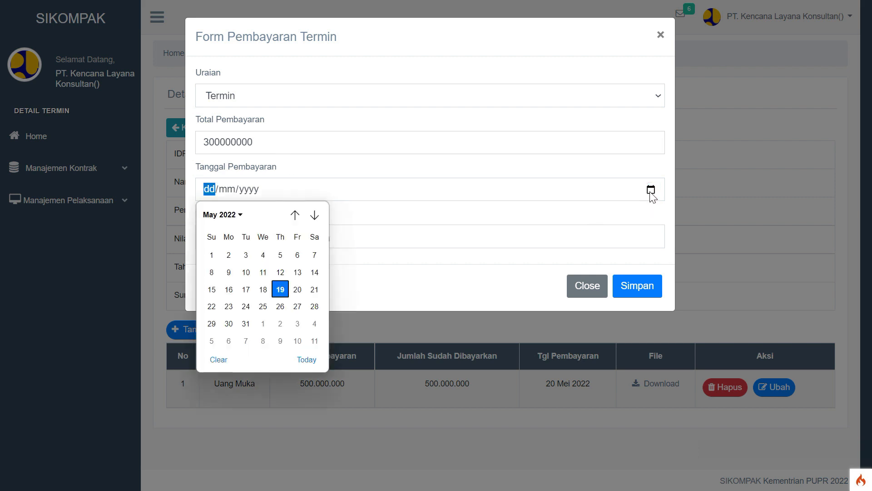
pyautogui.click(227, 312)
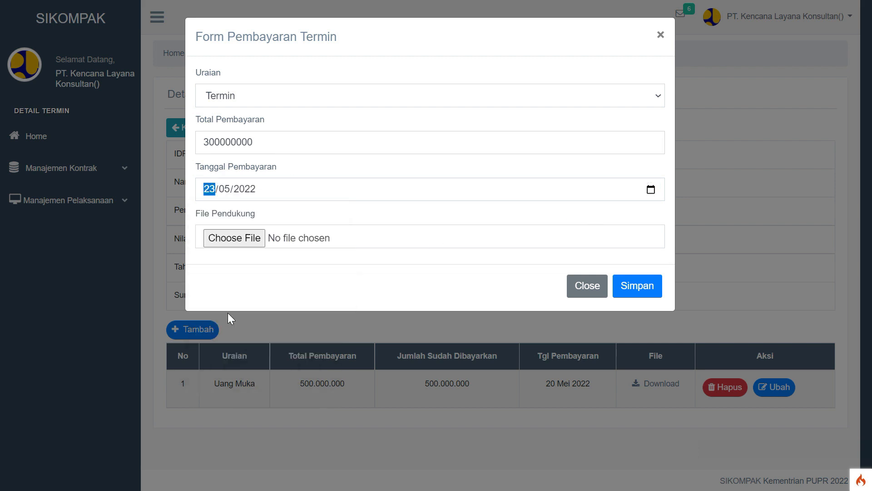
# - Attach the supporting file Termin 1 to the Termin payment entry and save it
pyautogui.click(253, 241)
pyautogui.click(253, 201)
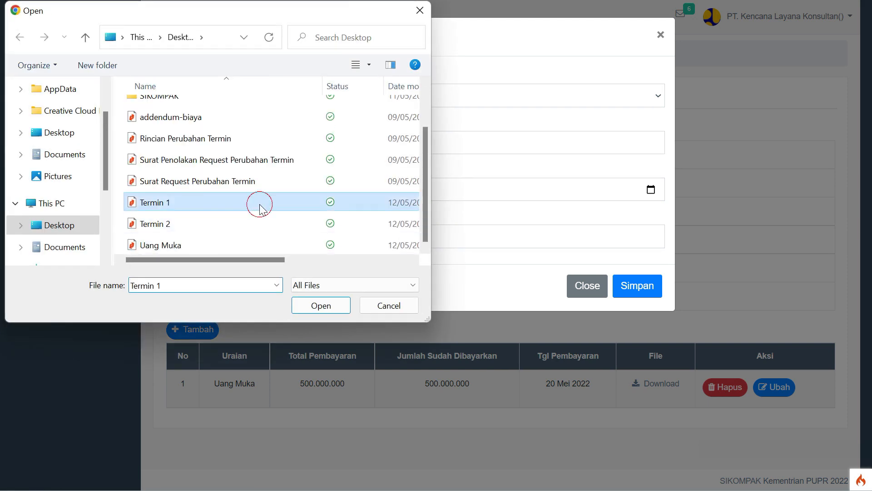
pyautogui.click(322, 301)
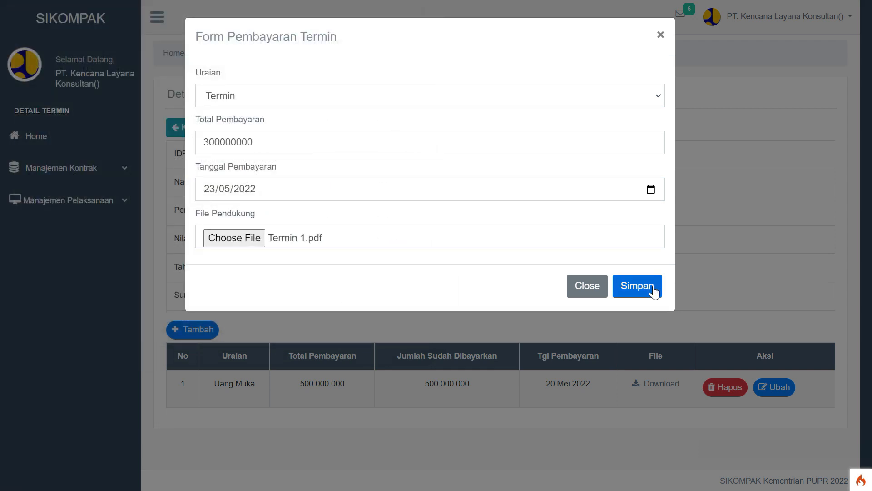
pyautogui.click(654, 290)
# - Add another payment entry below the first Termin with total payment 200000000 and fill in its payment date
pyautogui.scroll(-1, 654, 293)
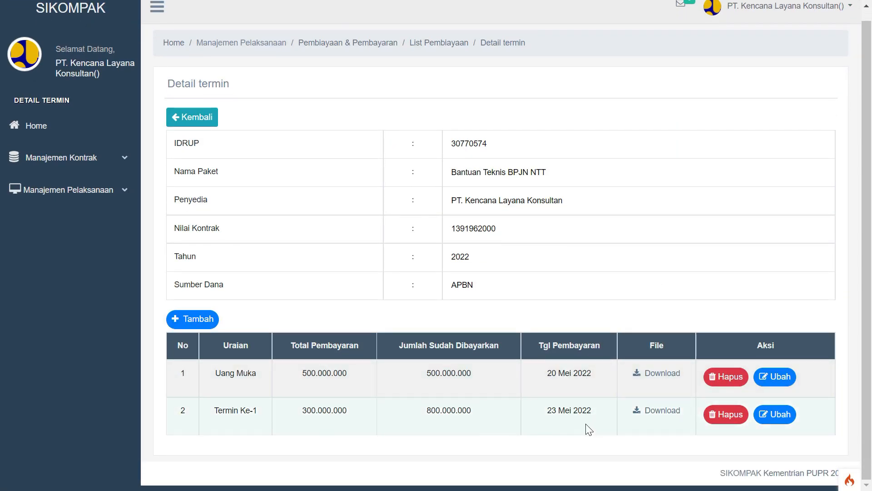
pyautogui.click(207, 312)
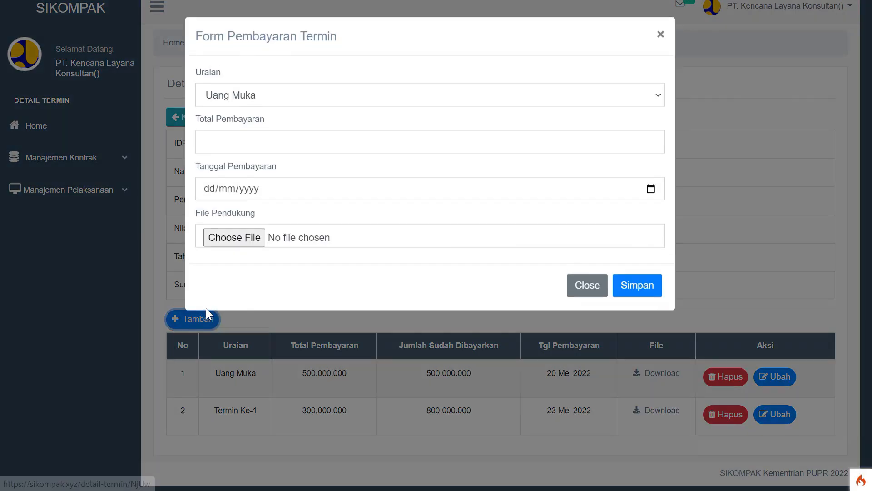
pyautogui.click(282, 143)
pyautogui.write('200000000')
pyautogui.click(651, 189)
pyautogui.click(245, 321)
# - Attach the supporting file Termin 2 to the new payment entry and save it
pyautogui.click(235, 238)
pyautogui.click(264, 224)
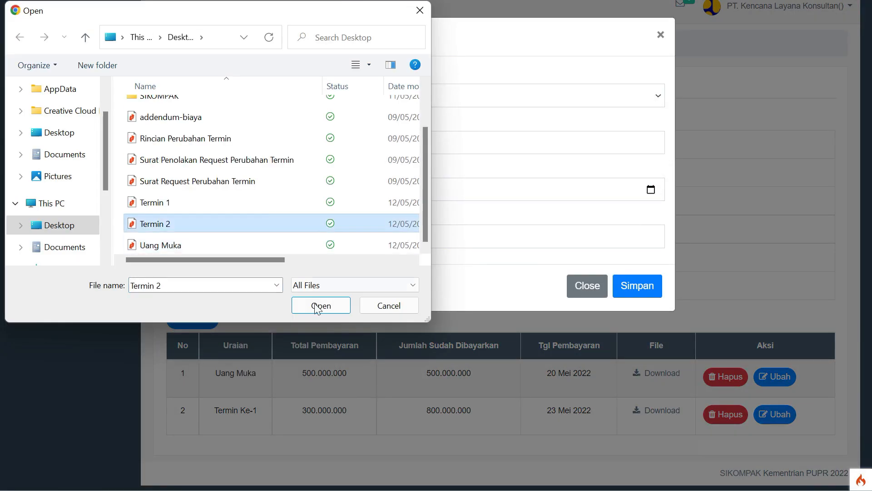
pyautogui.press('Return')
pyautogui.click(652, 298)
pyautogui.scroll(-2, 649, 303)
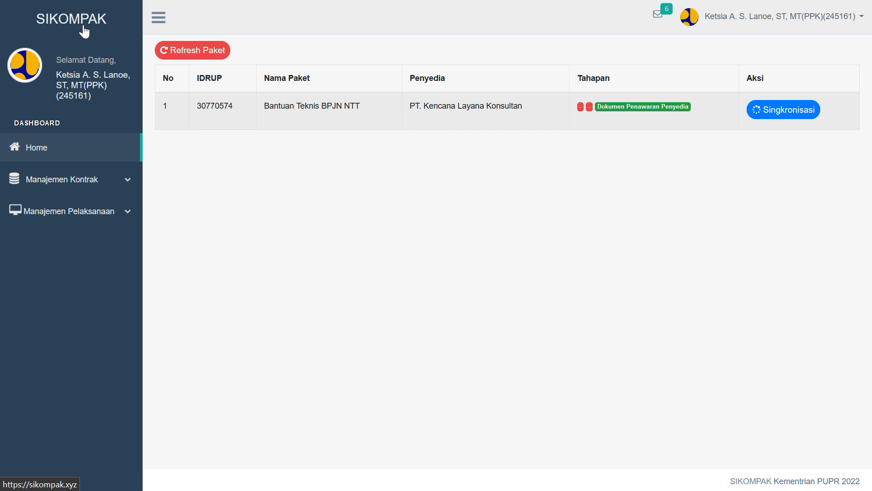
# - In the PPK account, open the payment section of the contract addendum details for the package Bantuan Teknis BPJN NTT
pyautogui.click(97, 188)
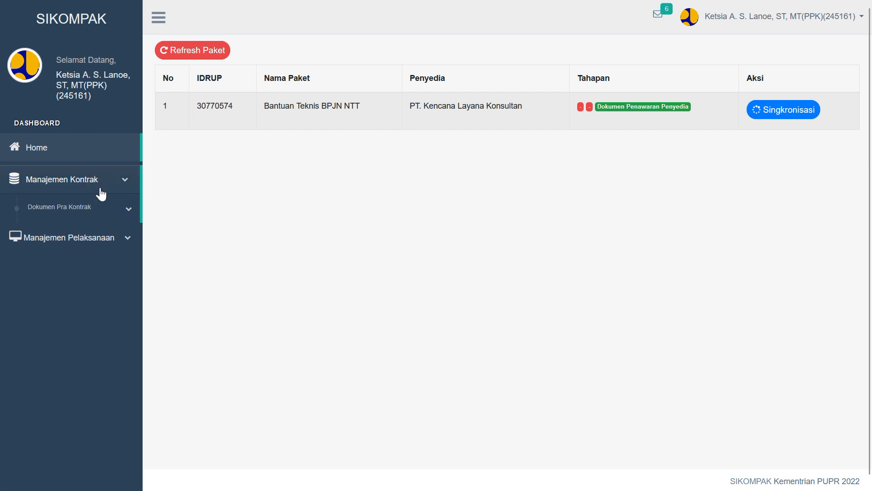
pyautogui.click(96, 259)
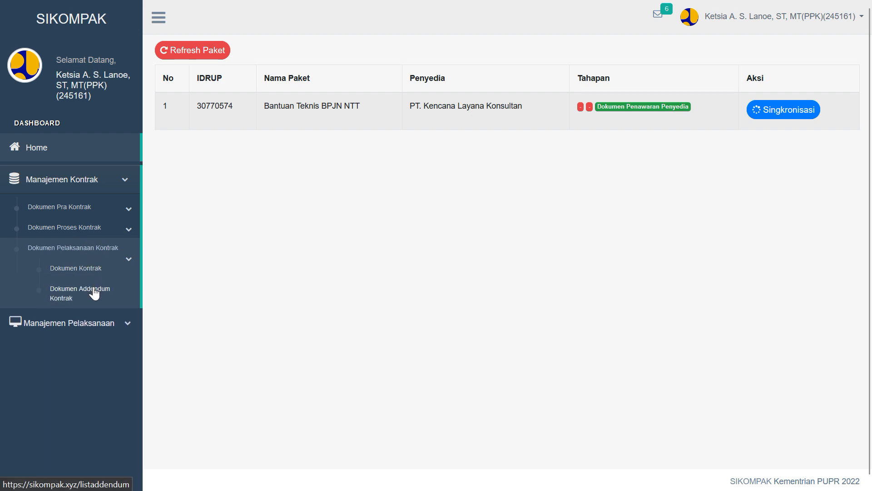
pyautogui.click(95, 293)
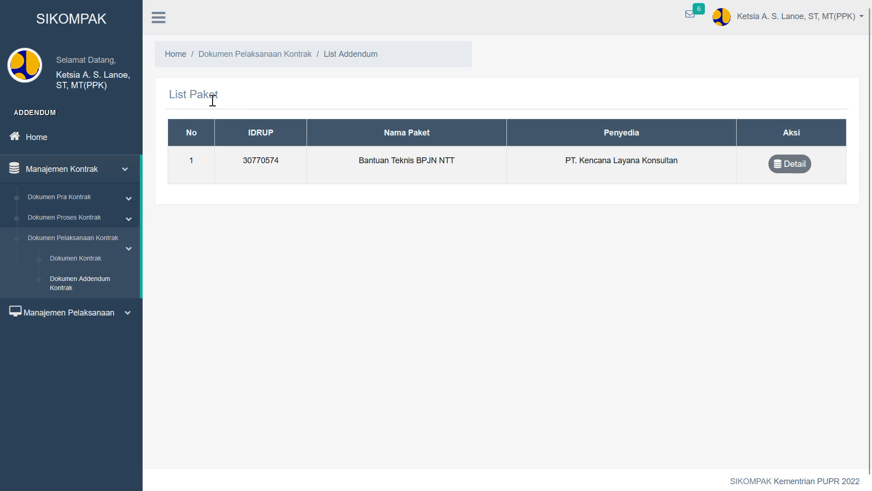
pyautogui.click(797, 169)
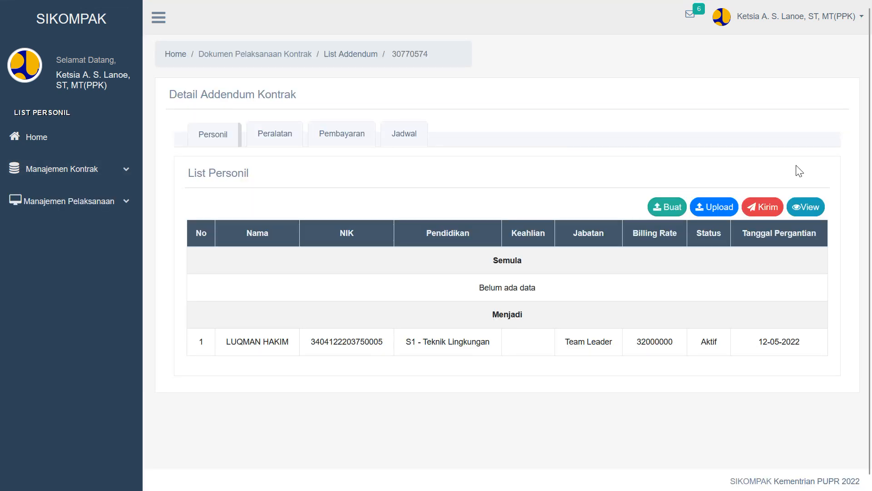
pyautogui.click(357, 138)
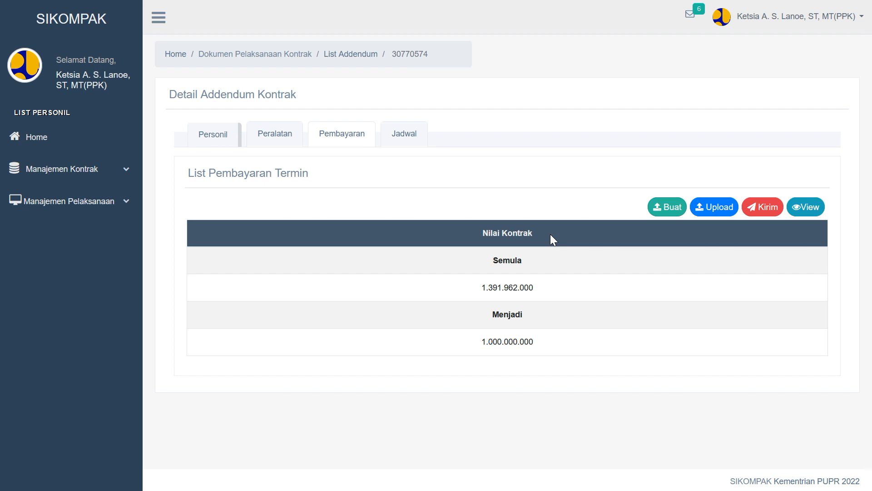
# - Create the payment addendum with number 42/ADM/IV/2022 and date 05/19/2022
pyautogui.click(664, 215)
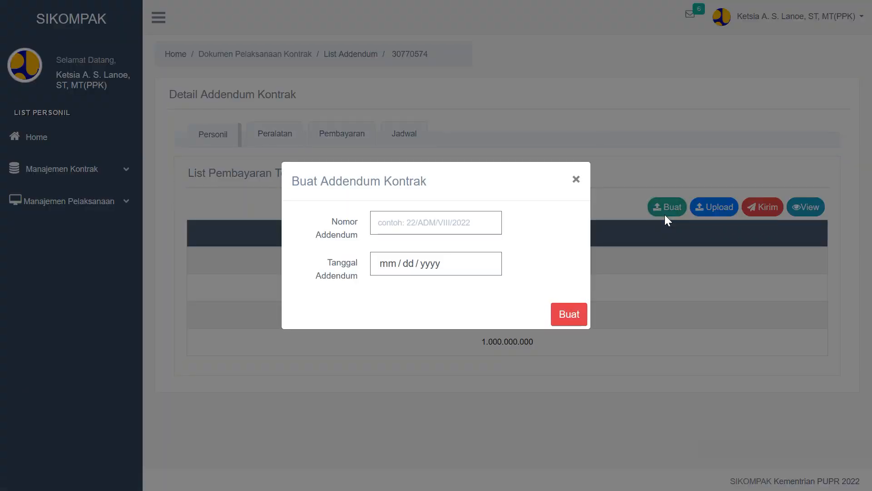
pyautogui.click(408, 219)
pyautogui.write('42/')
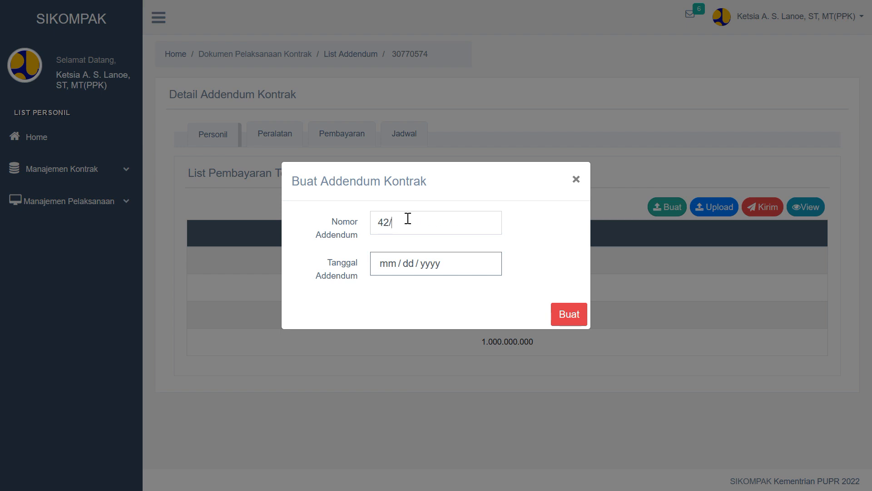
pyautogui.write('ADM/IV/2022')
pyautogui.click(397, 264)
pyautogui.click(489, 386)
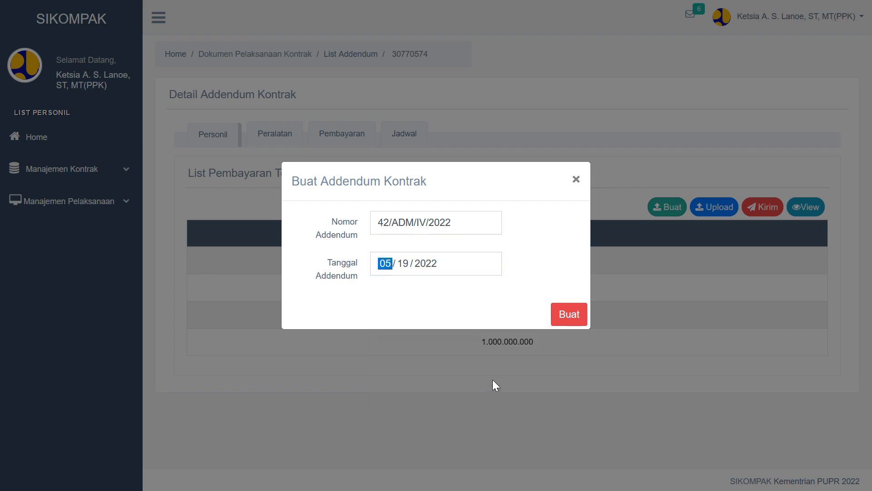
pyautogui.click(566, 317)
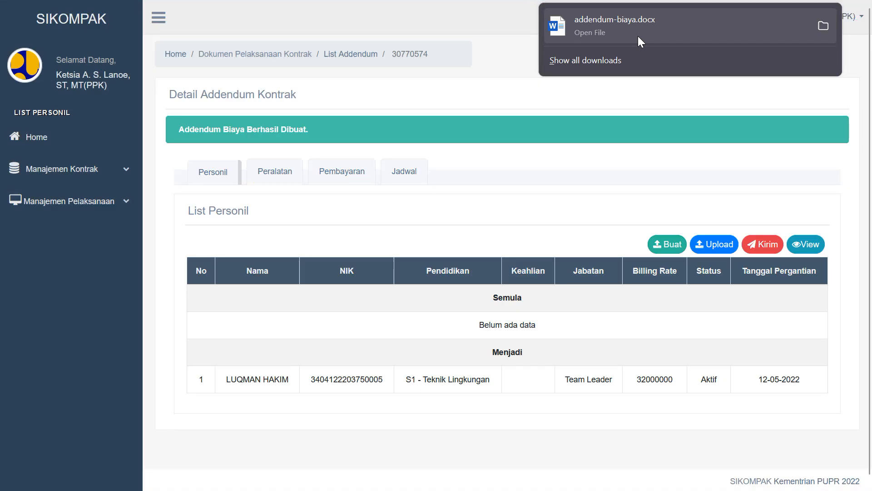
# - Open the downloaded addendum-biaya.docx in Word, enable editing and review its cover, legal basis, contract value tables and closing section
pyautogui.click(613, 36)
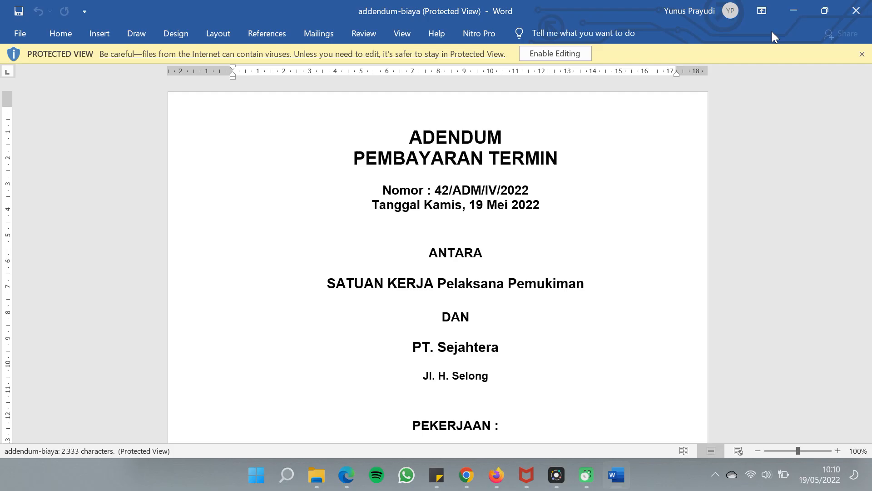
pyautogui.click(580, 55)
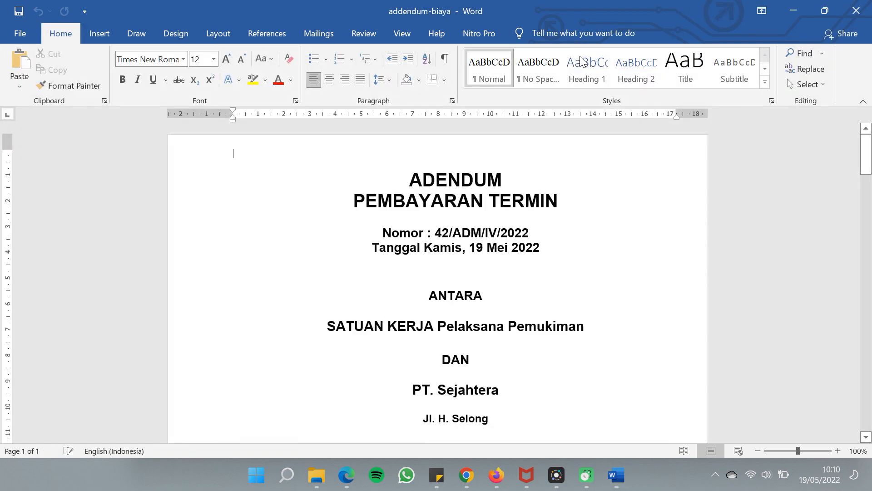
pyautogui.scroll(-10, 621, 195)
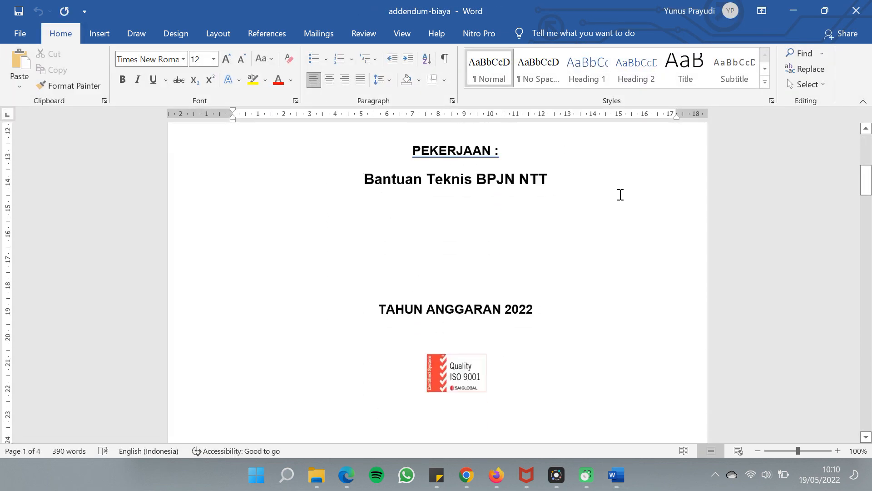
pyautogui.scroll(-15, 620, 195)
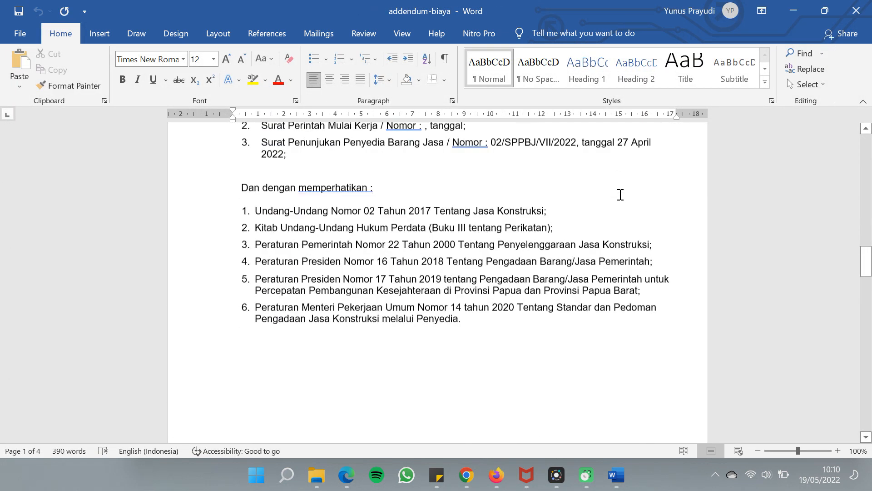
pyautogui.scroll(-15, 620, 194)
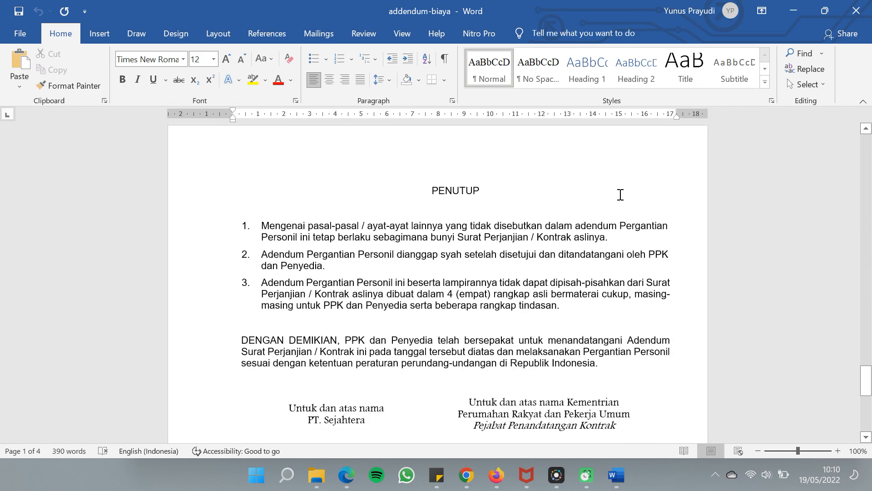
pyautogui.scroll(15, 620, 195)
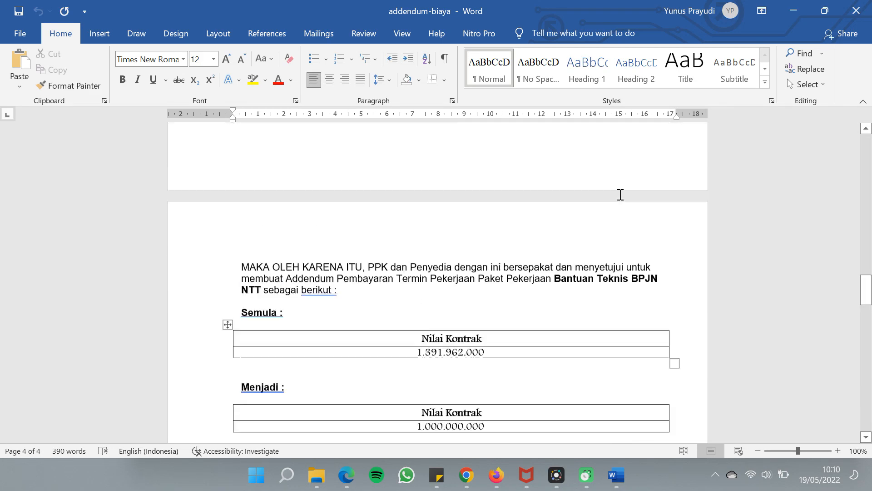
pyautogui.scroll(20, 621, 194)
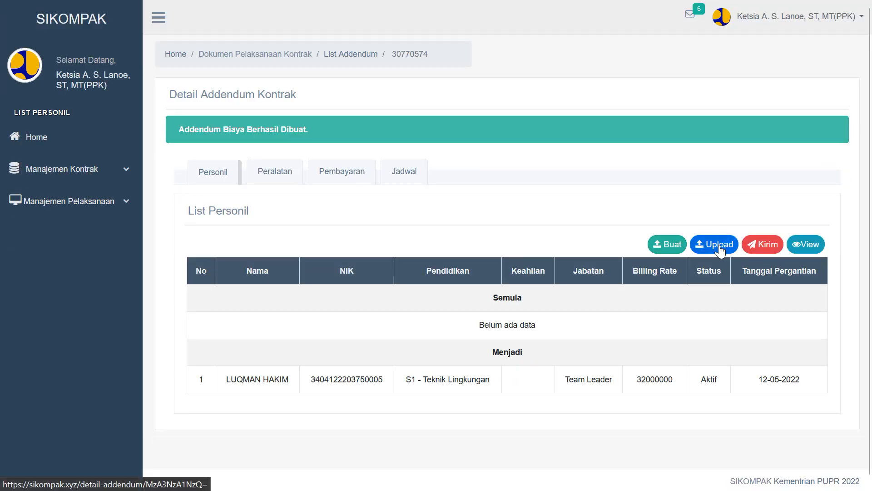
# - Back in SIKOMPAK, upload the signed addendum-biaya PDF to the payment addendum
pyautogui.click(350, 180)
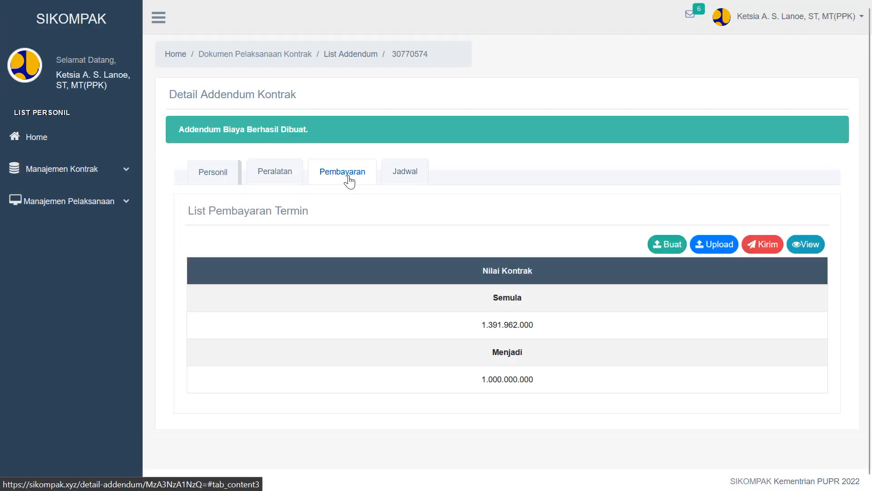
pyautogui.click(718, 254)
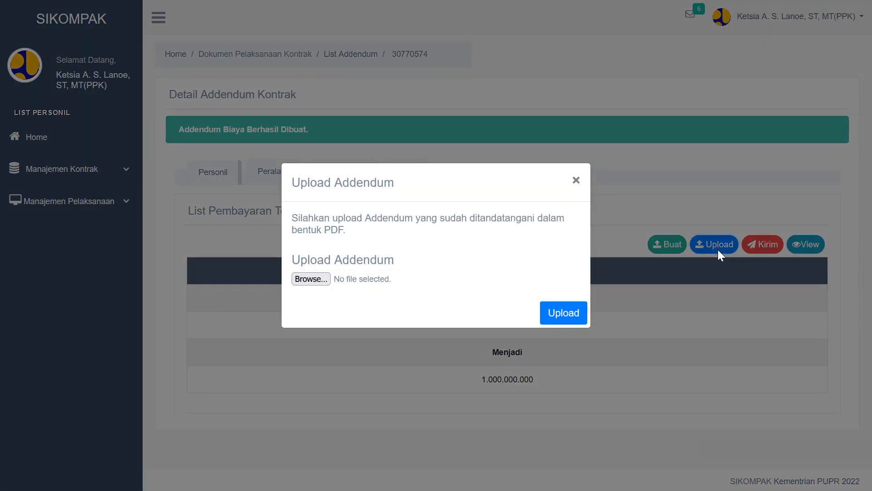
pyautogui.click(323, 280)
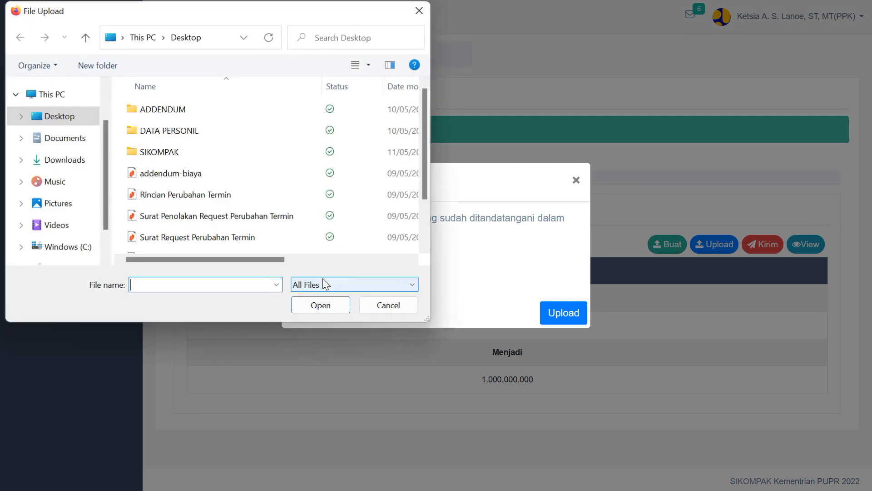
pyautogui.click(234, 176)
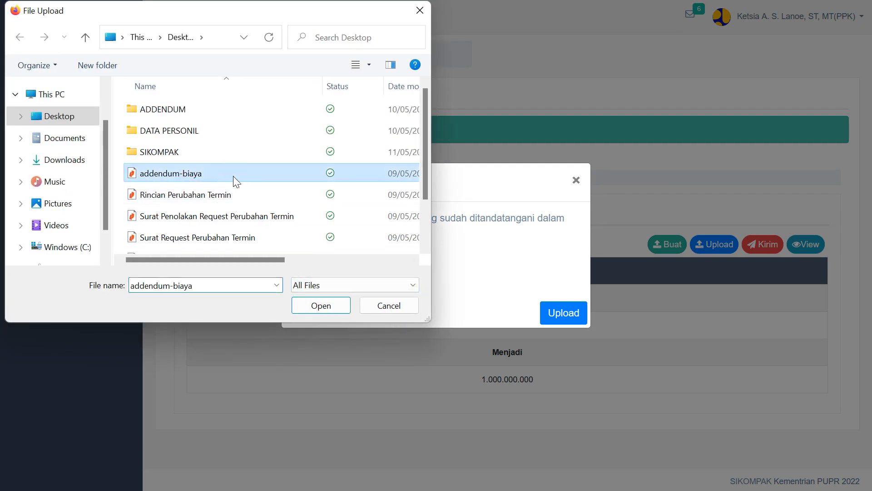
pyautogui.click(313, 306)
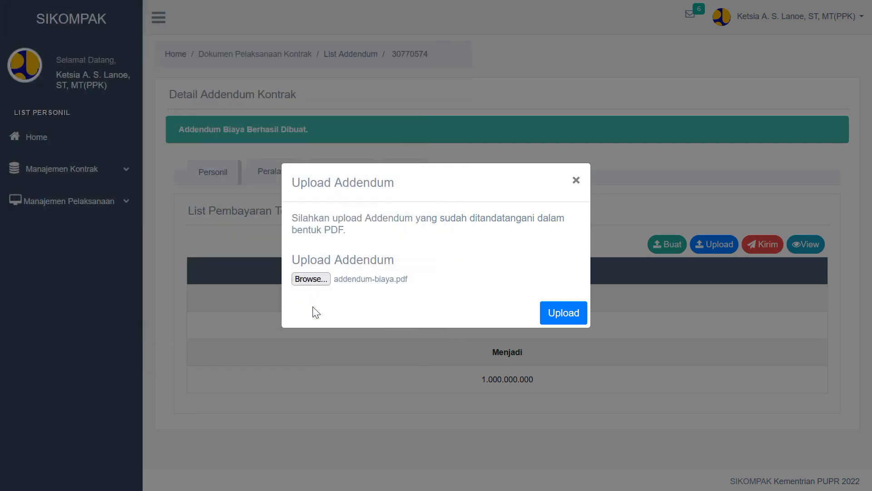
pyautogui.click(583, 320)
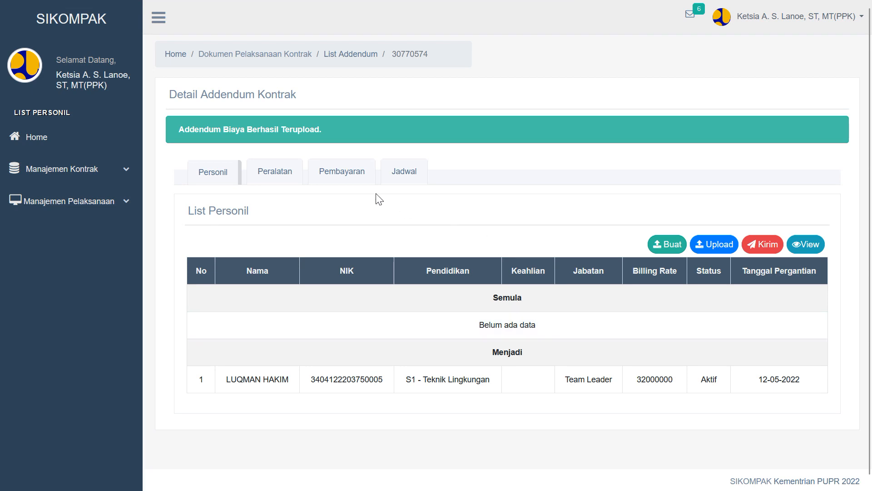
# - Send the payment addendum with the option Tidak for adding recipients
pyautogui.click(352, 183)
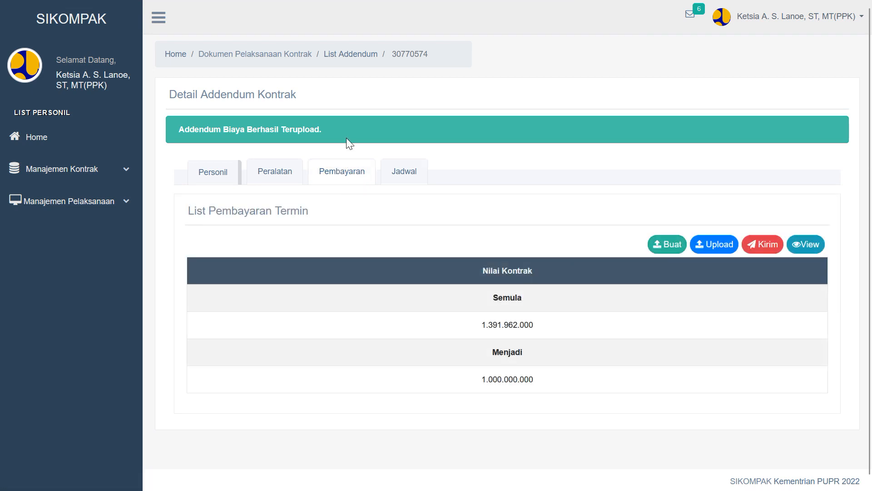
pyautogui.click(773, 249)
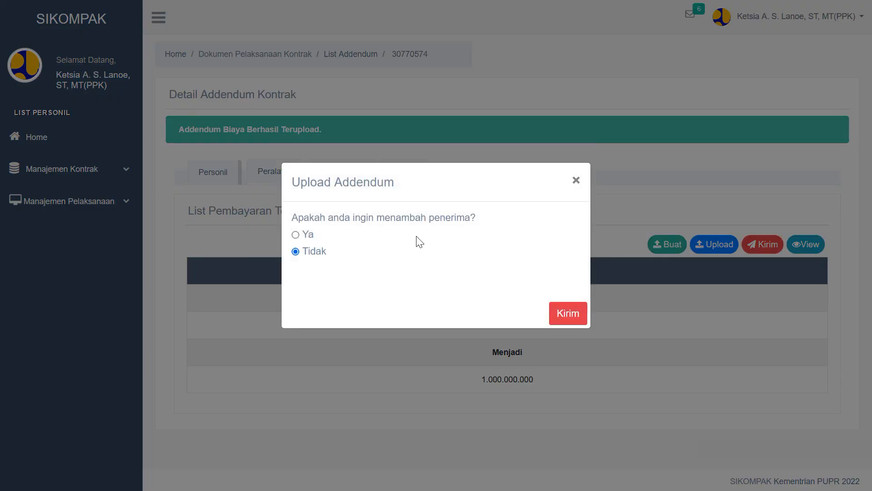
pyautogui.click(297, 235)
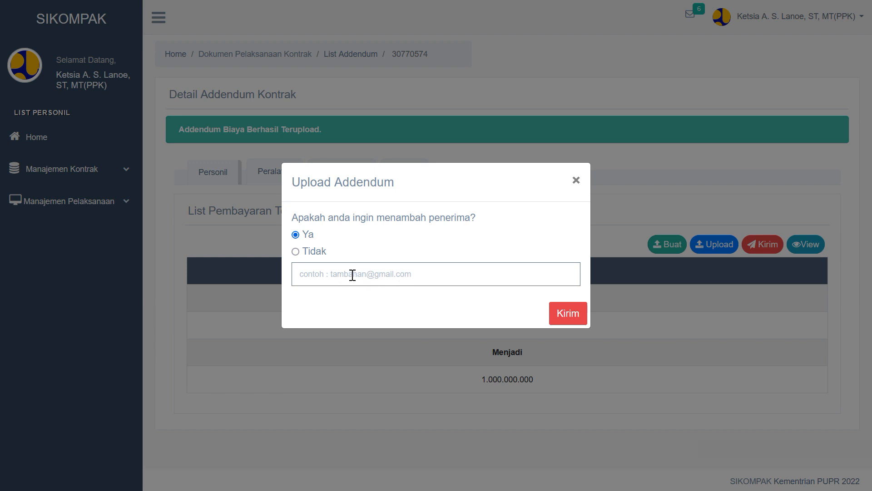
pyautogui.click(295, 252)
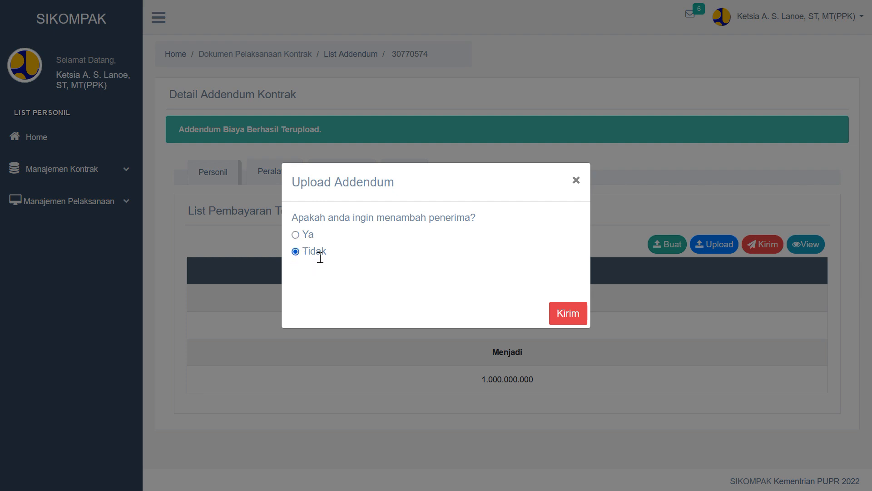
pyautogui.click(569, 321)
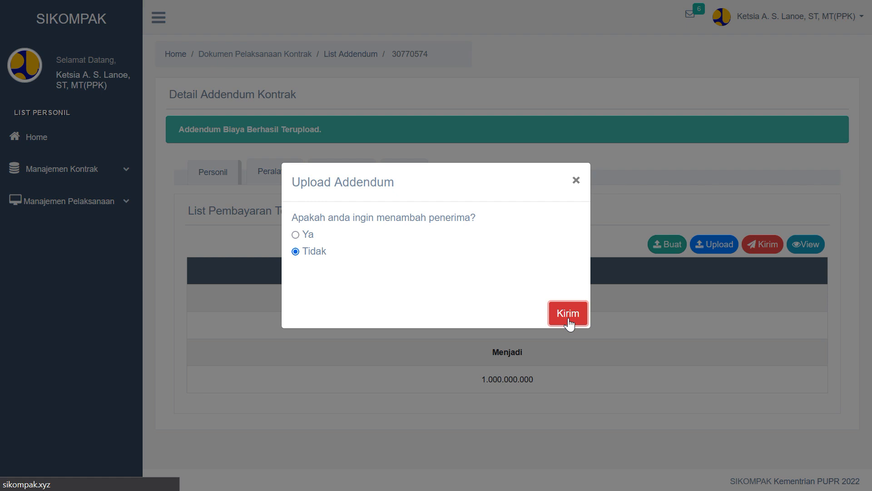